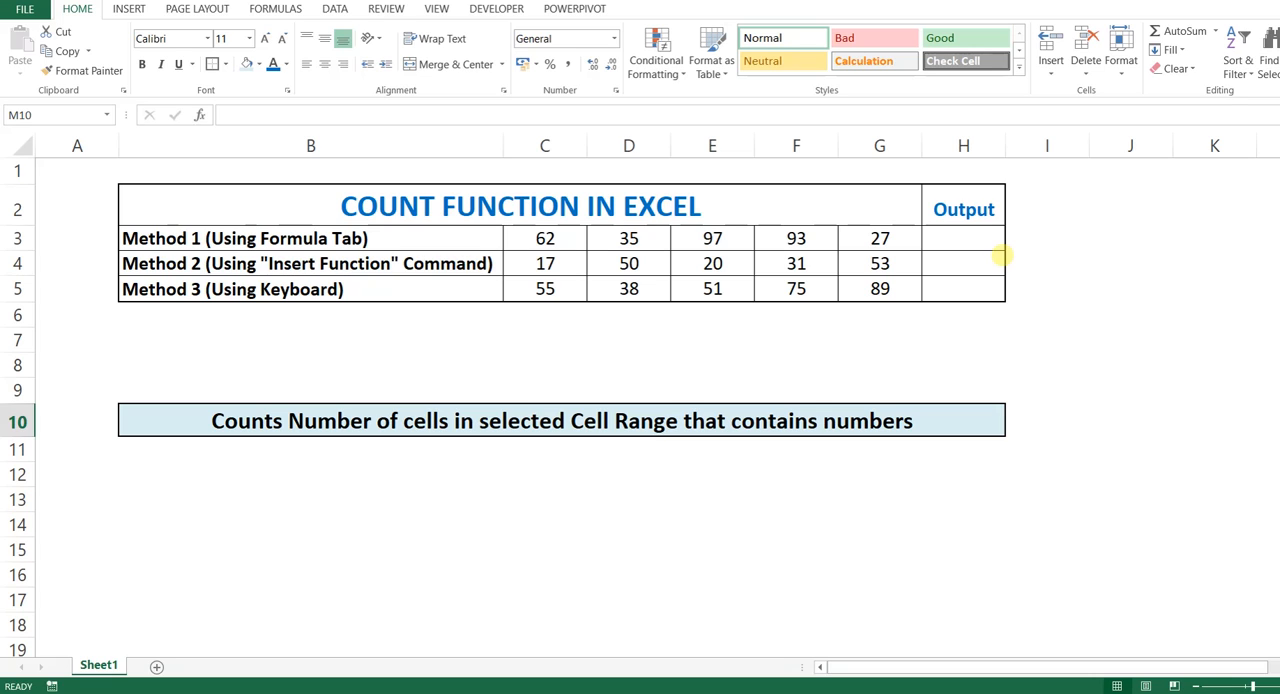
Step: Examine the COUNT description in row 10, the three method labels in B3:B5 and the Method 1 numbers in C3:G3
{"action": "left_click", "coordinate": [434, 420]}
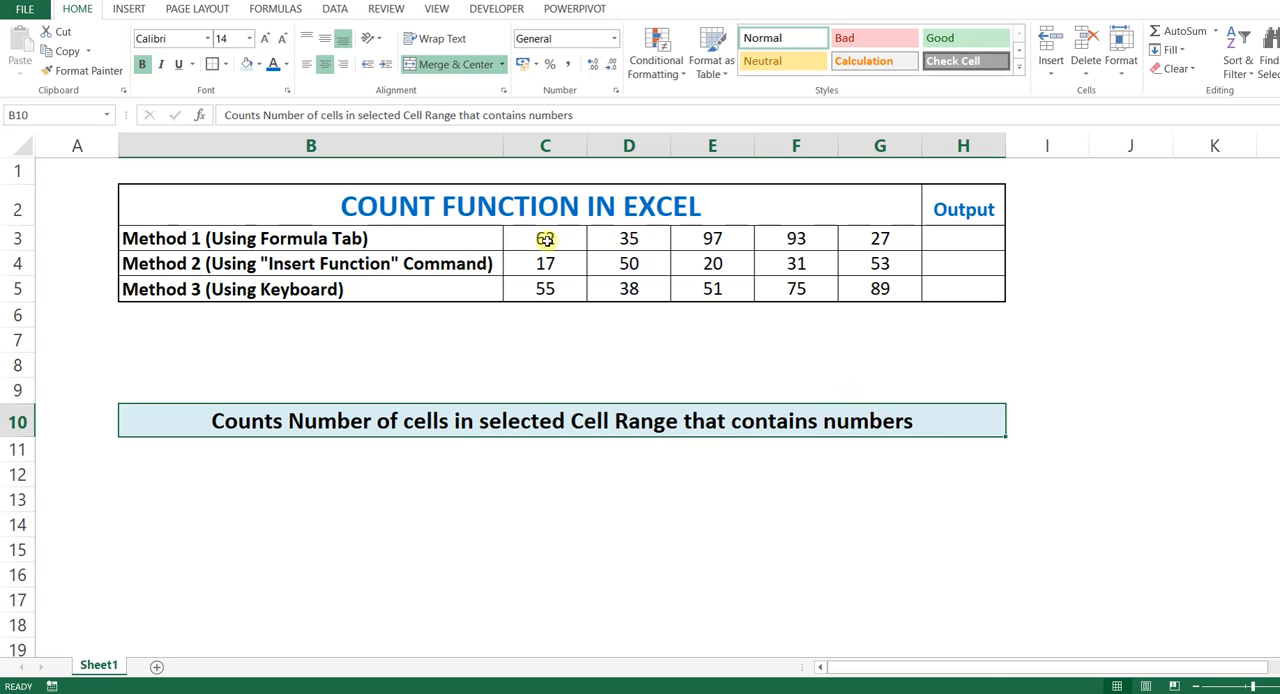
{"action": "left_click_drag", "start_coordinate": [540, 238], "coordinate": [879, 244]}
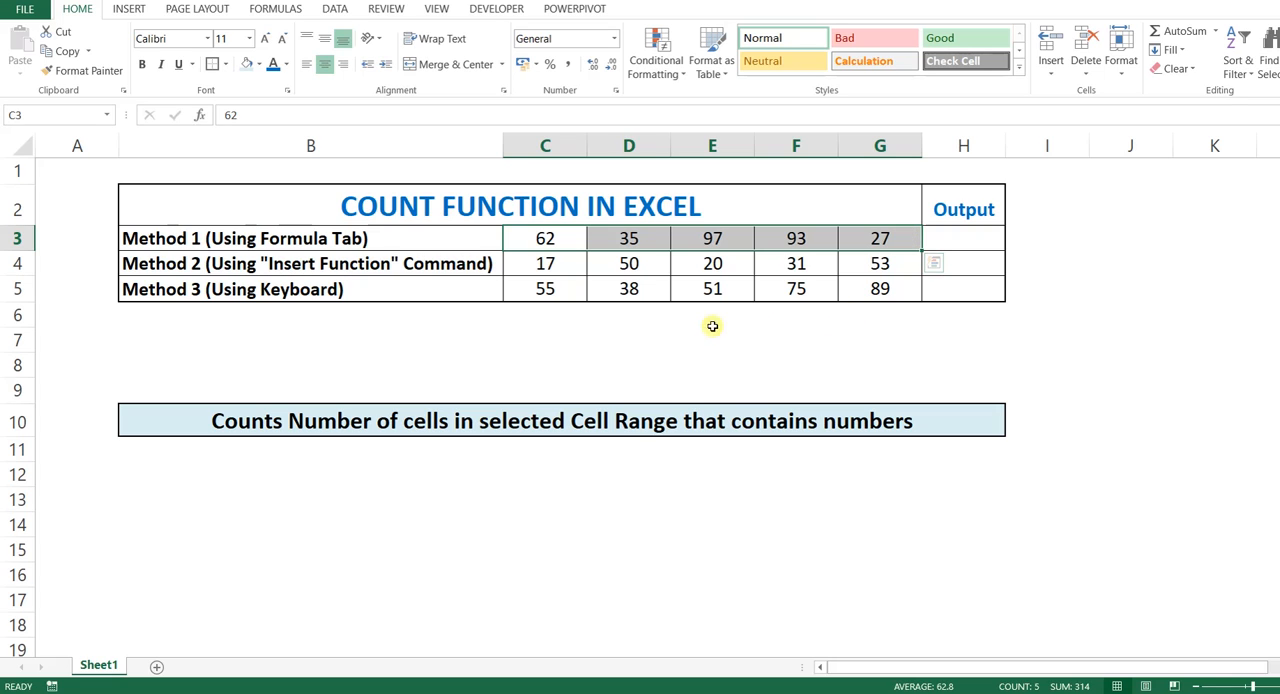
{"action": "left_click_drag", "start_coordinate": [191, 238], "coordinate": [190, 289]}
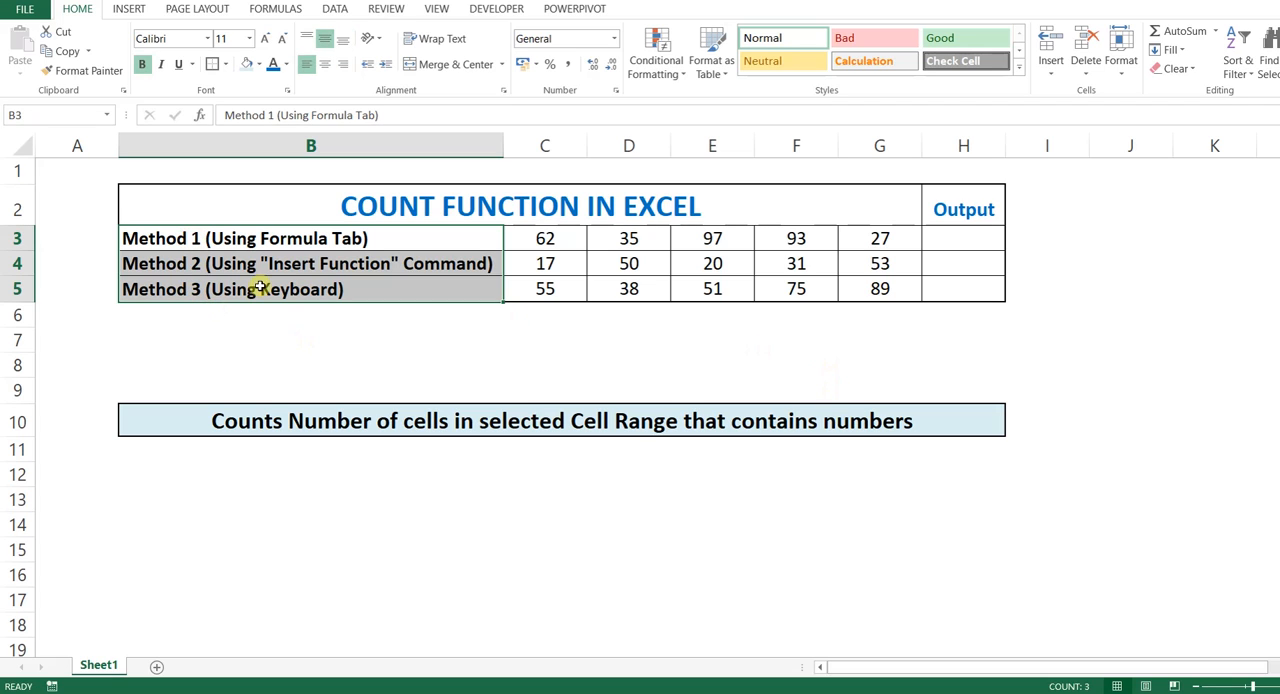
{"action": "left_click", "coordinate": [230, 240]}
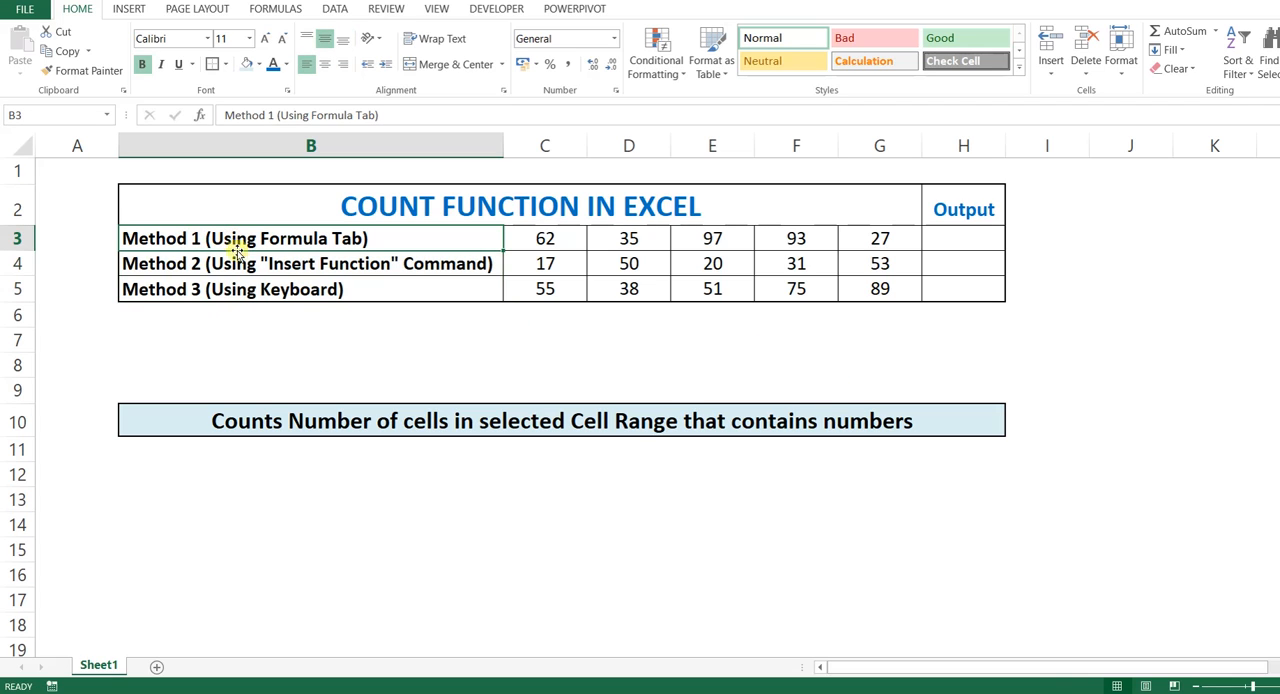
{"action": "left_click", "coordinate": [331, 262]}
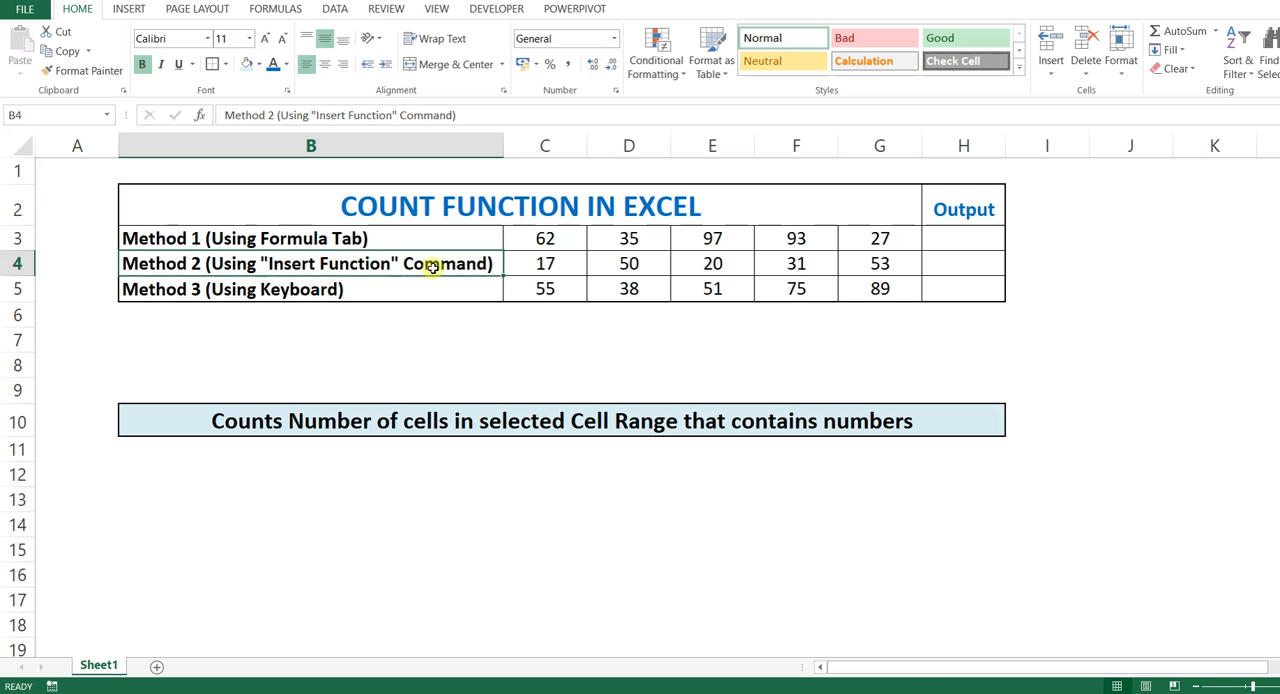
{"action": "left_click", "coordinate": [326, 289]}
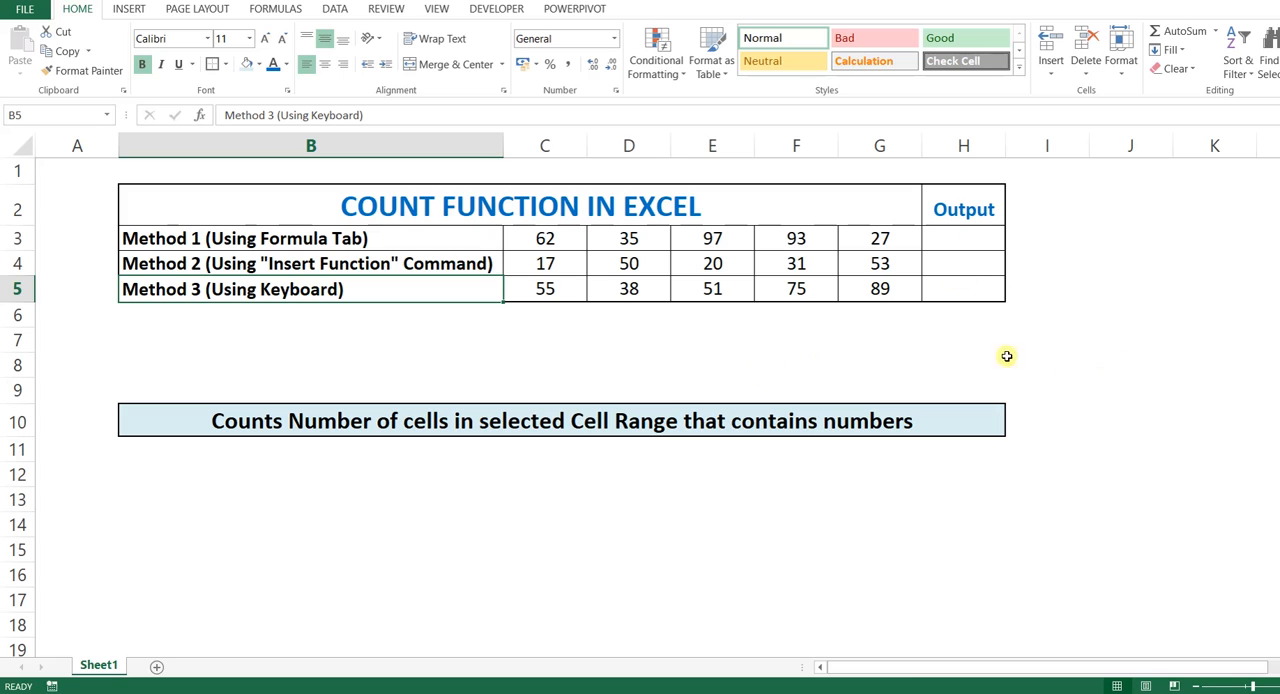
{"action": "left_click", "coordinate": [962, 240]}
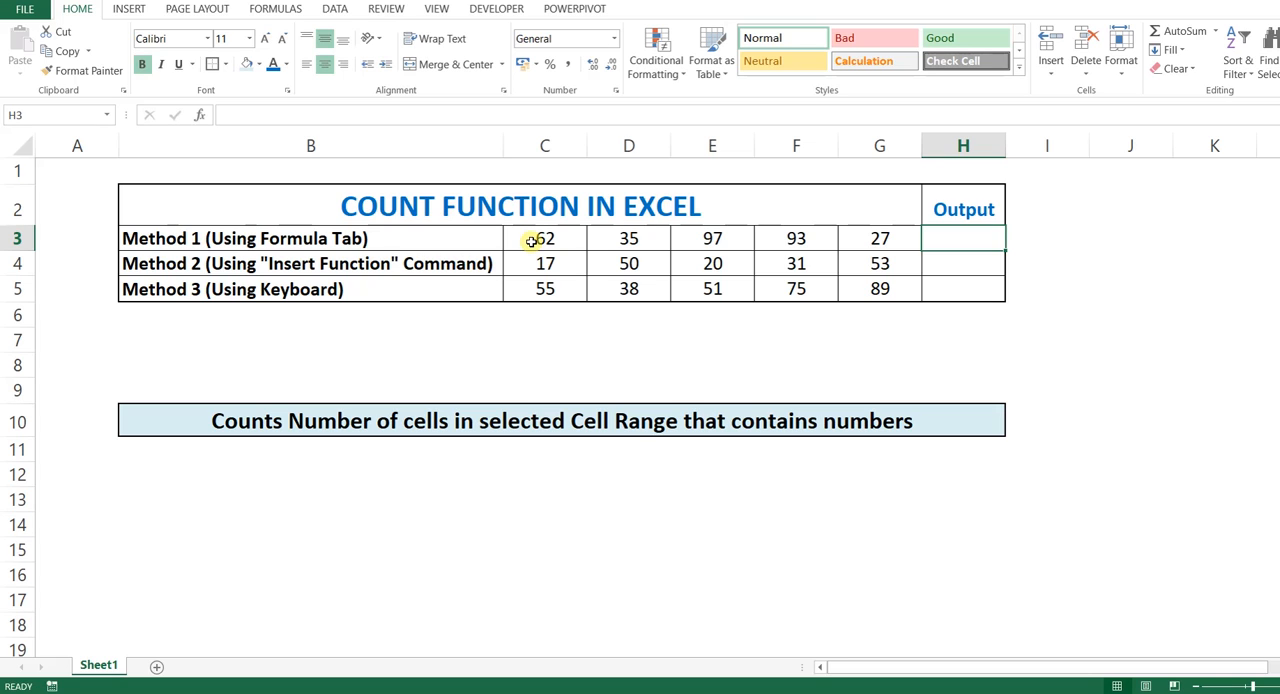
{"action": "left_click_drag", "start_coordinate": [531, 241], "coordinate": [872, 240]}
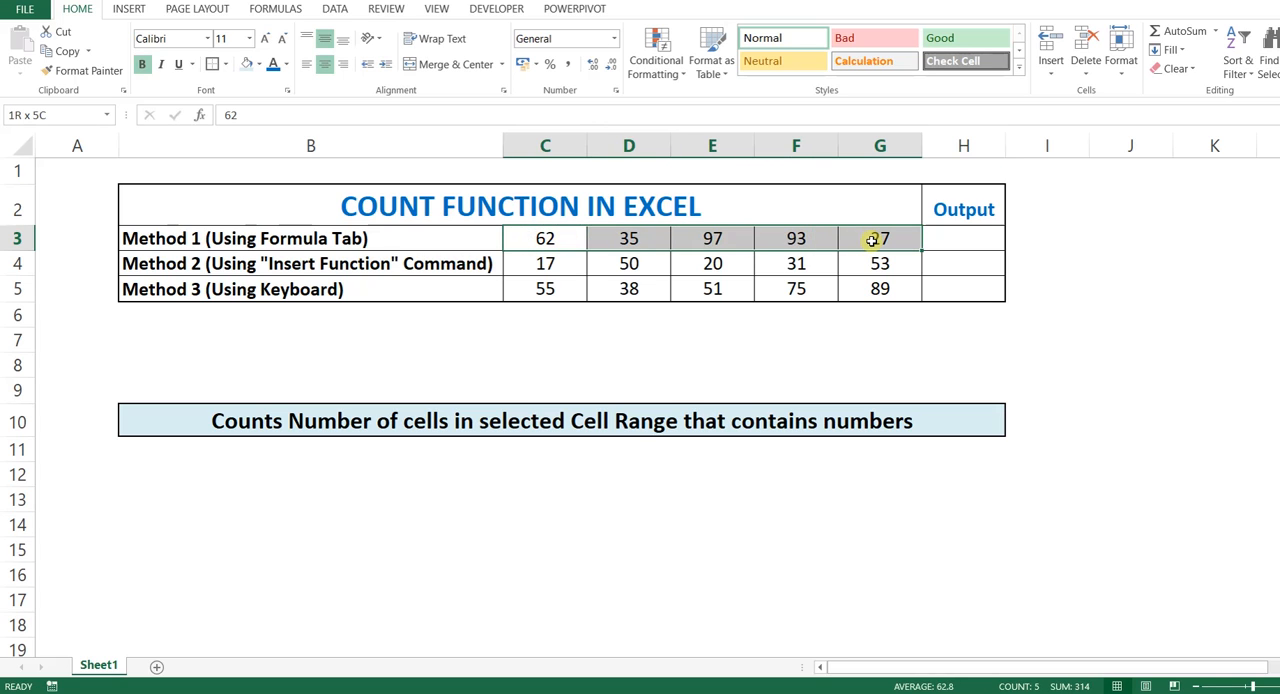
Step: Start a COUNT formula in the Method 1 output cell H3 from the Statistical function category
{"action": "left_click", "coordinate": [966, 240]}
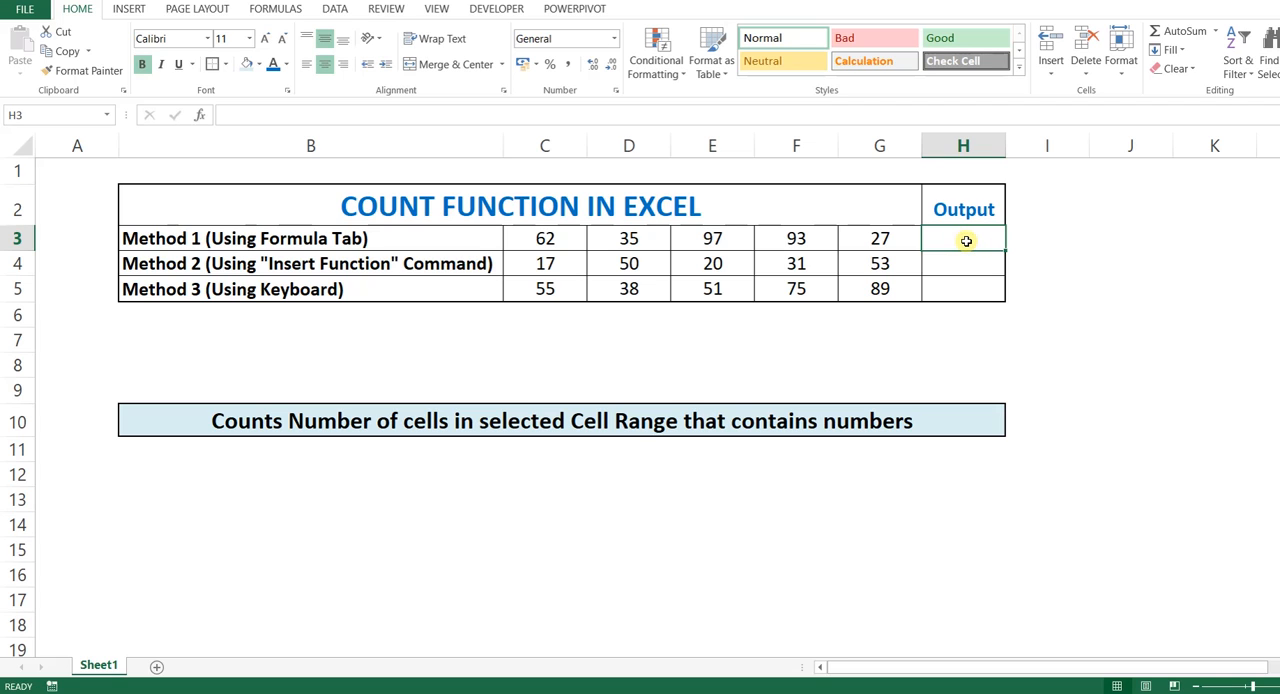
{"action": "left_click", "coordinate": [272, 9]}
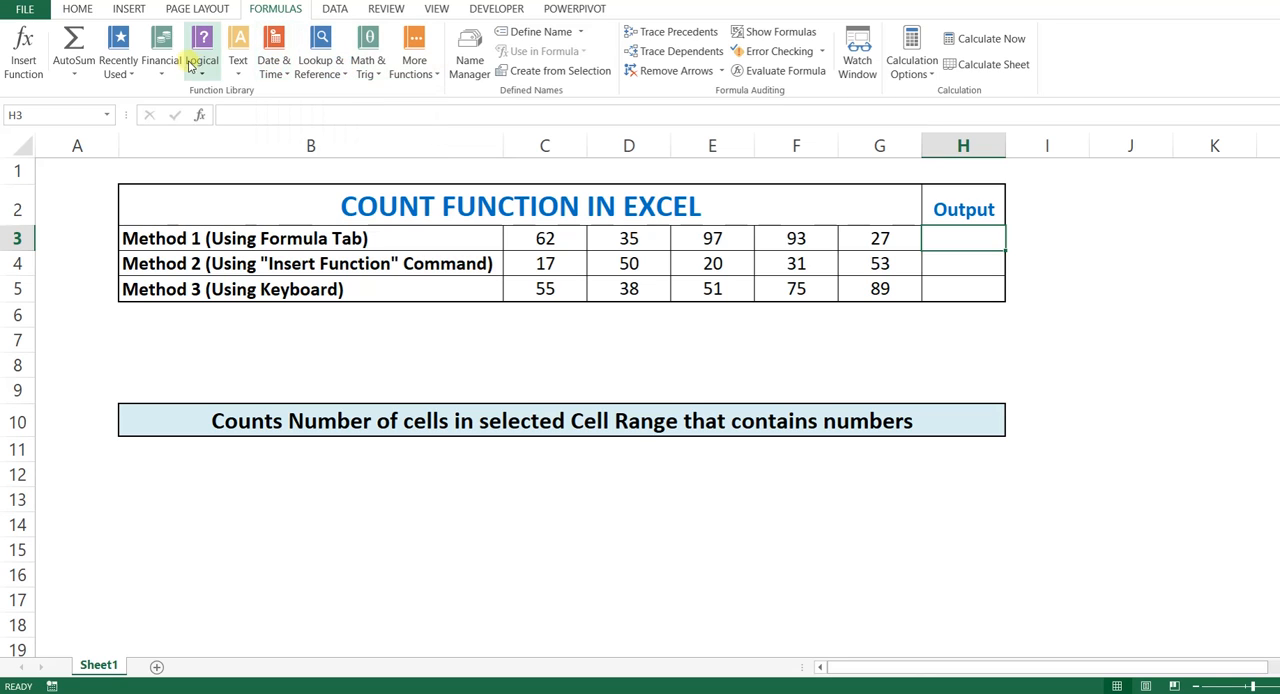
{"action": "left_click", "coordinate": [424, 78]}
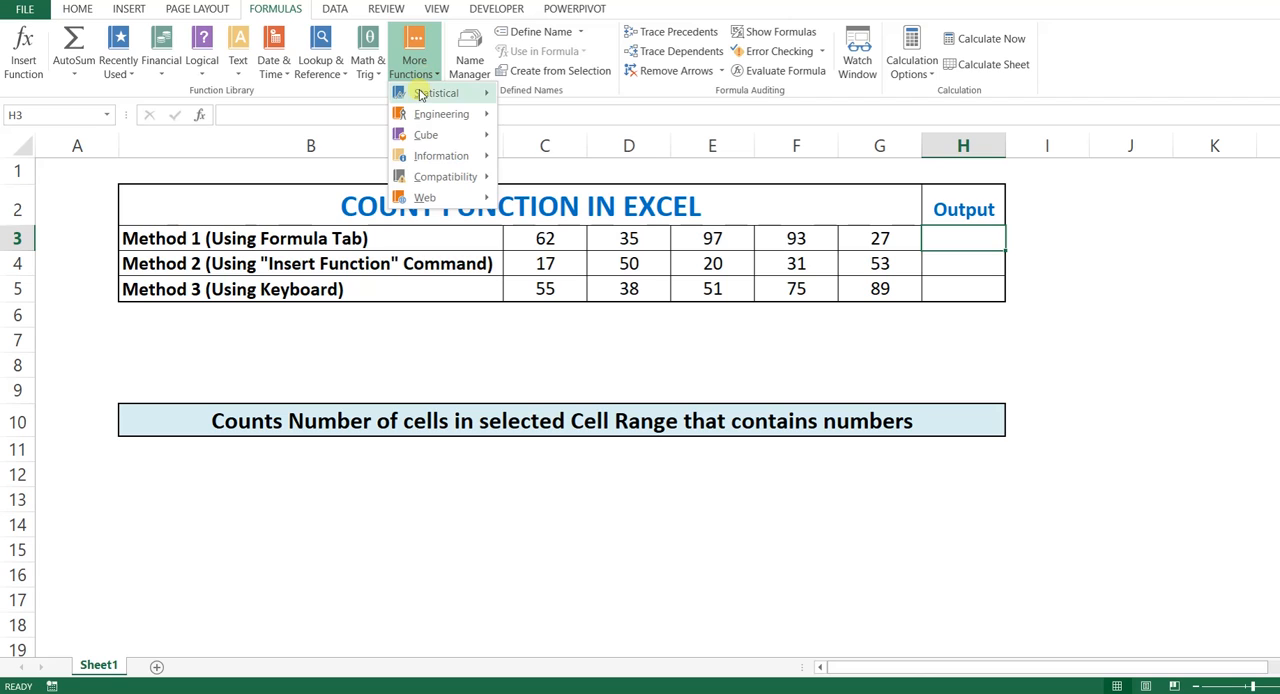
{"action": "mouse_move", "coordinate": [420, 95]}
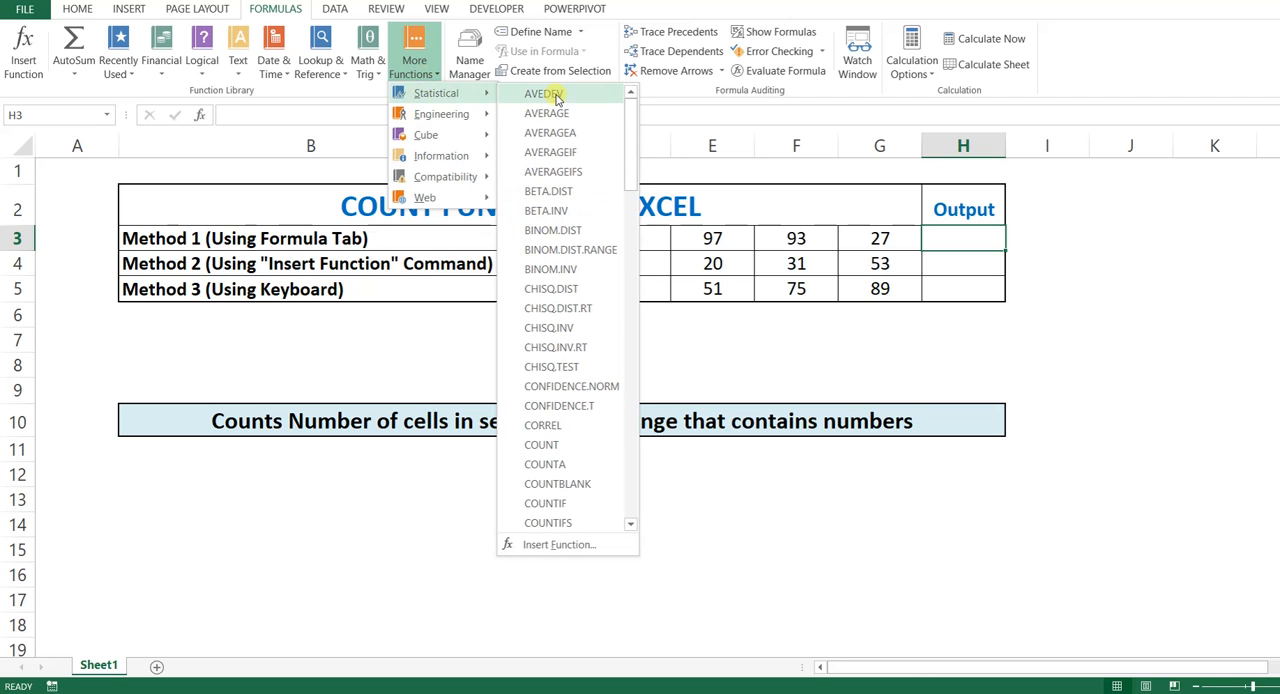
{"action": "left_click", "coordinate": [560, 446]}
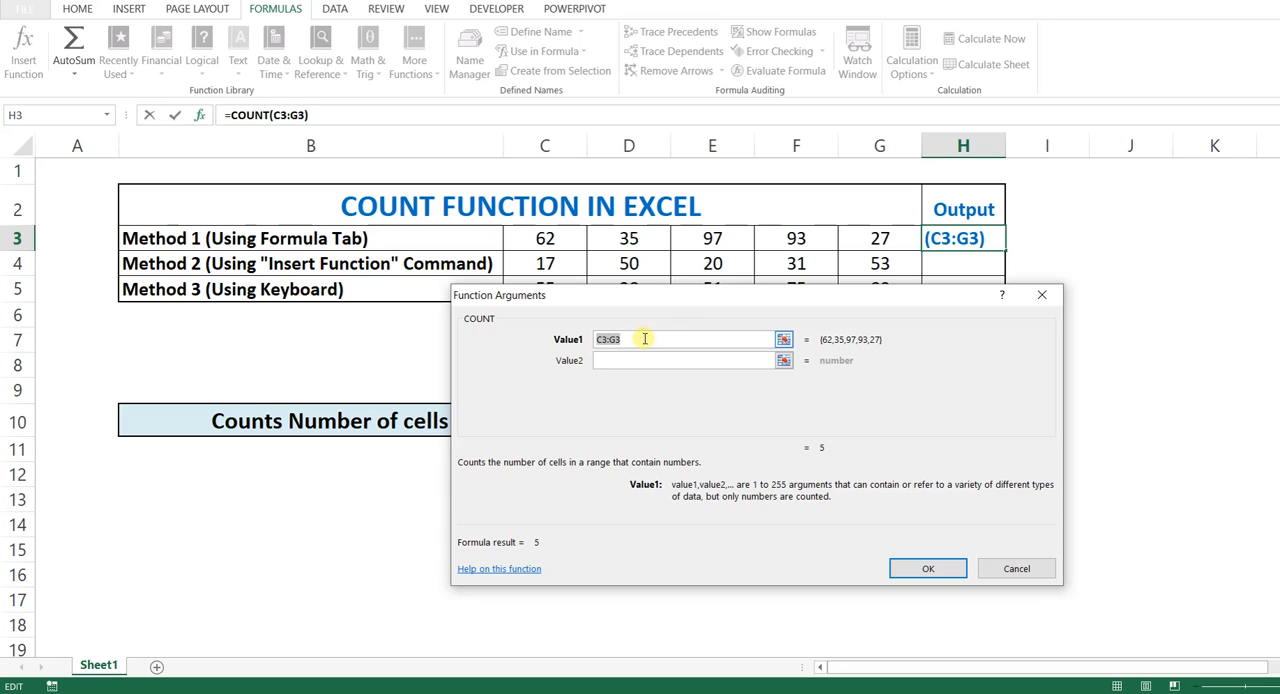
Step: Enter 62, 35 and 97 as separate COUNT arguments Value1, Value2 and Value3
{"action": "type", "text": "62"}
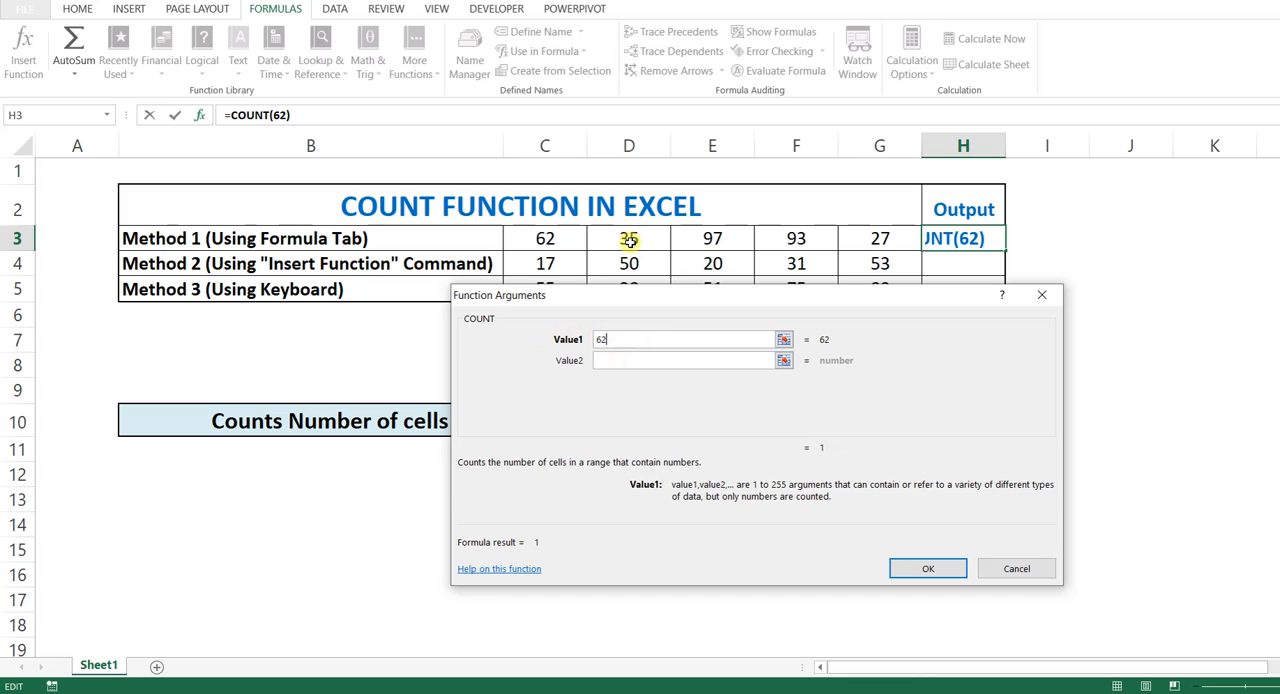
{"action": "left_click", "coordinate": [632, 358]}
{"action": "type", "text": "35"}
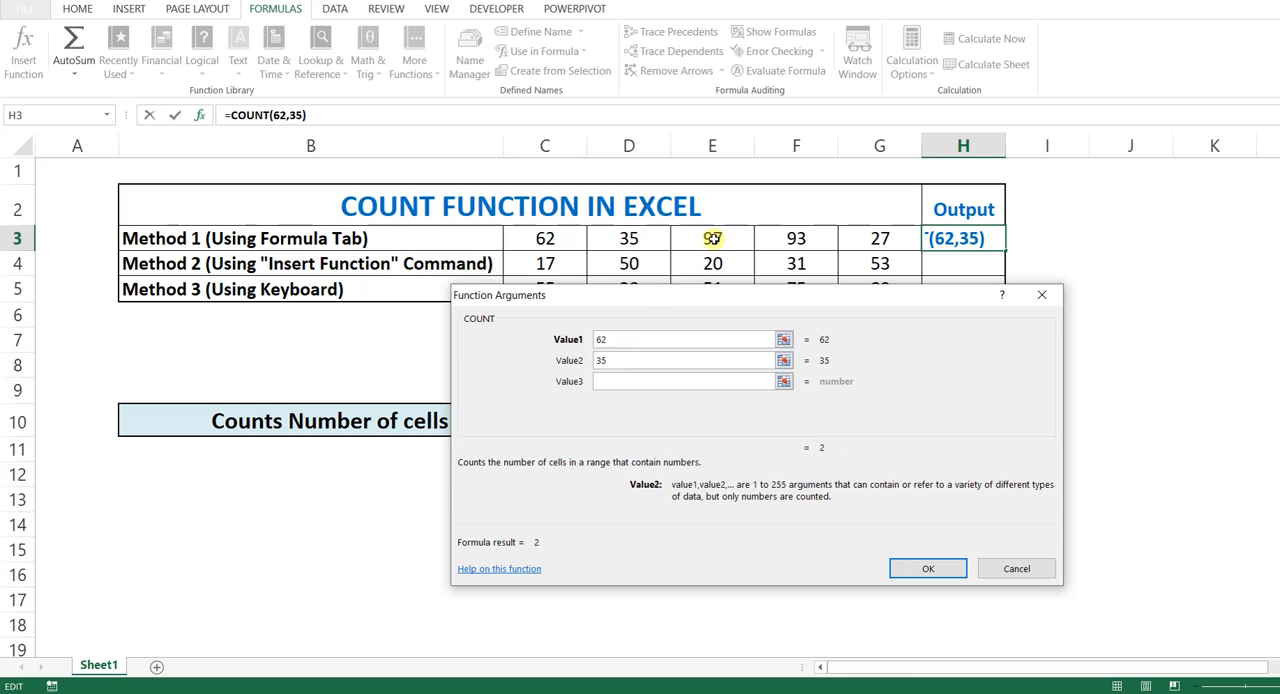
{"action": "left_click", "coordinate": [645, 382]}
{"action": "type", "text": "97"}
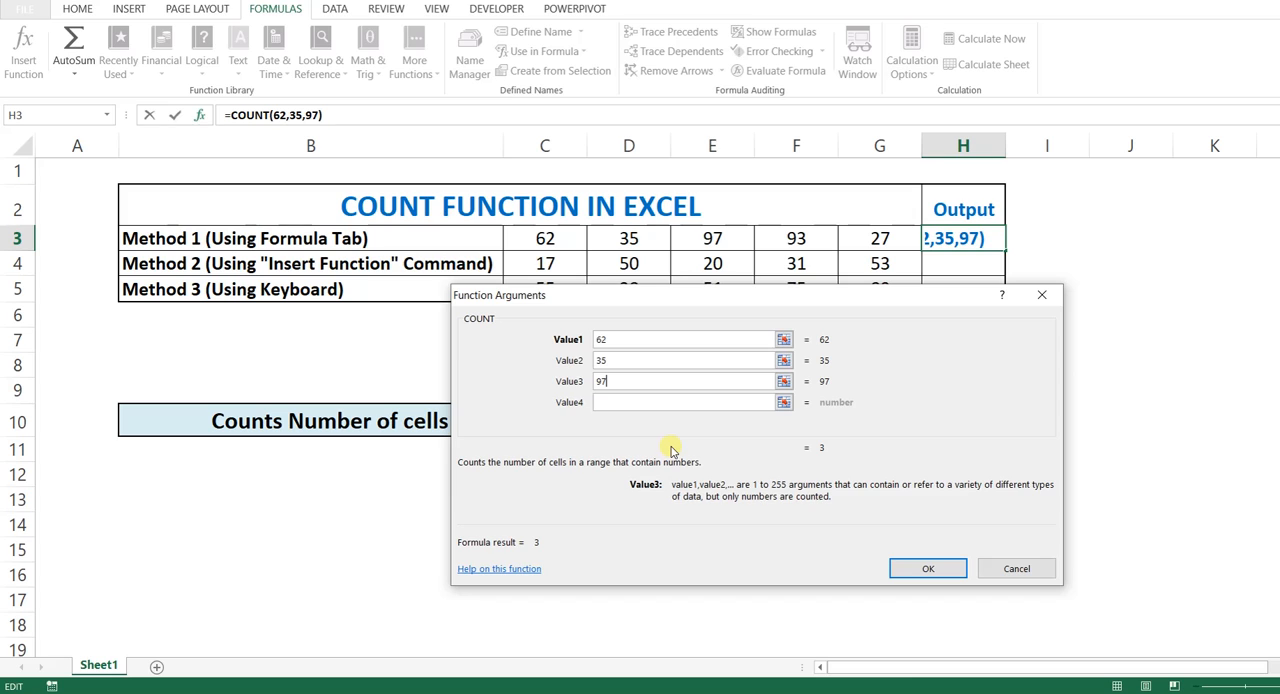
Step: Clear the individually entered arguments, set Value1 to the range C3:G3 and confirm the COUNT formula in H3
{"action": "key", "text": "BackSpace"}
{"action": "key", "text": "BackSpace"}
{"action": "double_click", "coordinate": [622, 360]}
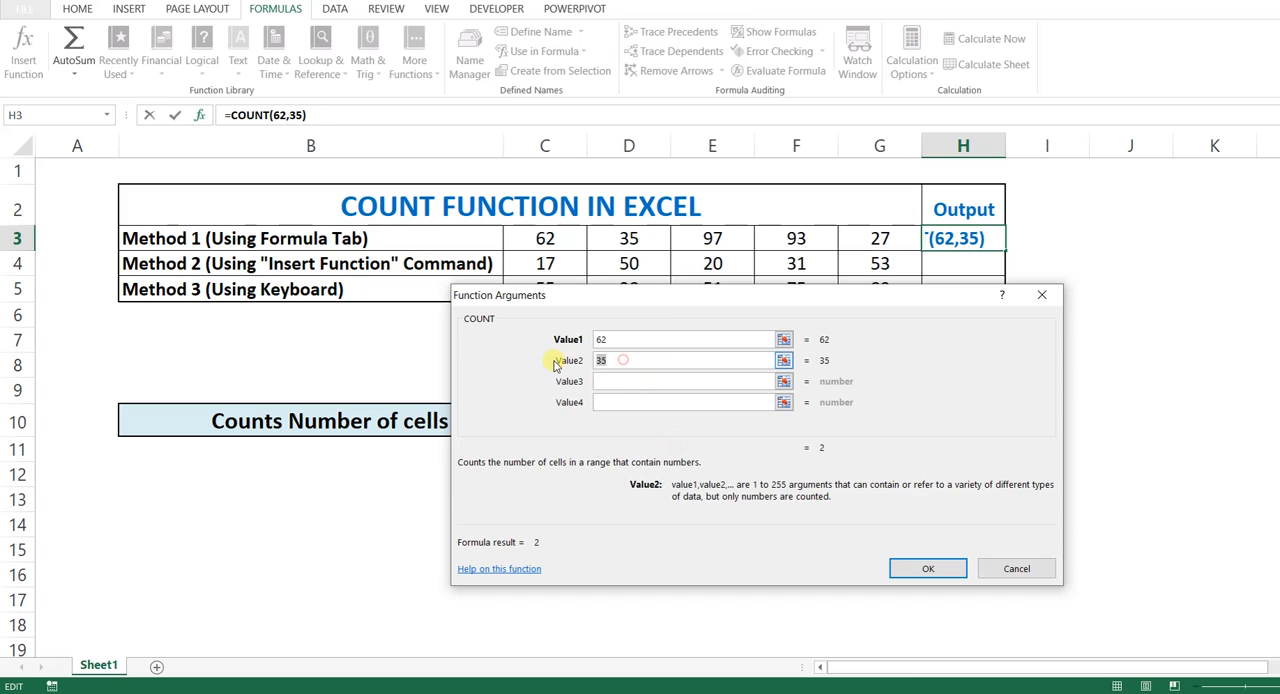
{"action": "key", "text": "BackSpace"}
{"action": "double_click", "coordinate": [617, 339]}
{"action": "key", "text": "BackSpace"}
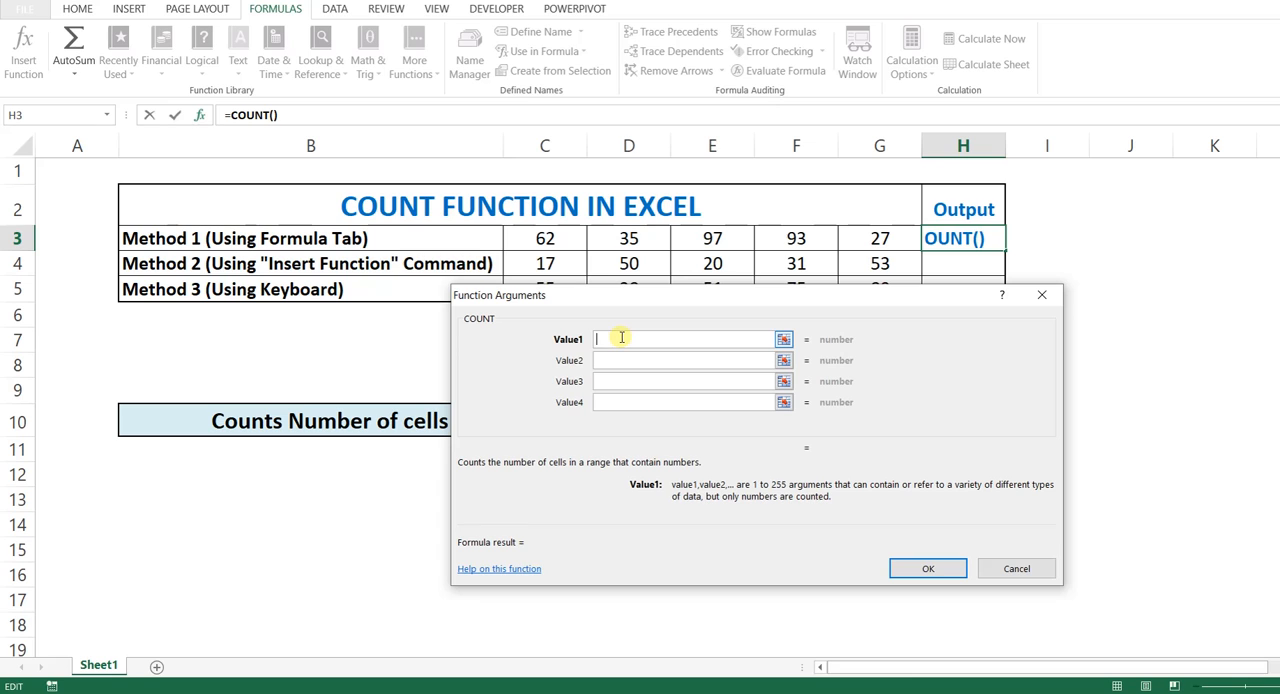
{"action": "left_click_drag", "start_coordinate": [543, 238], "coordinate": [862, 237]}
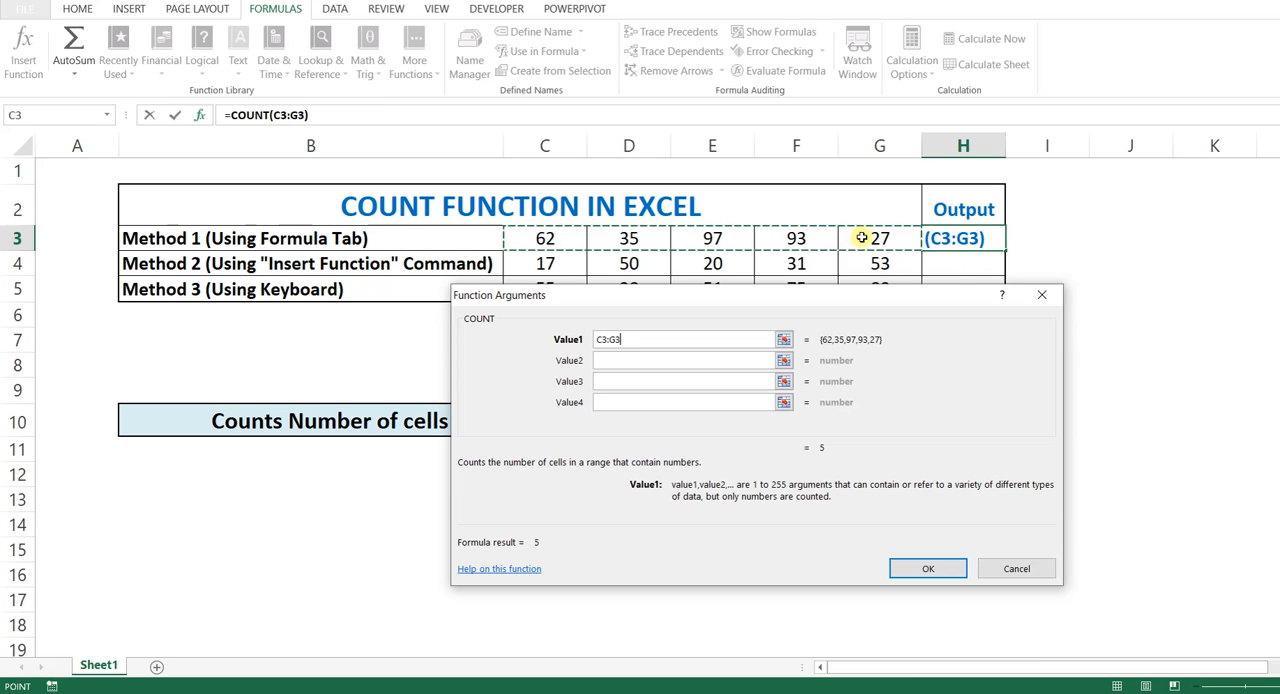
{"action": "left_click", "coordinate": [929, 569]}
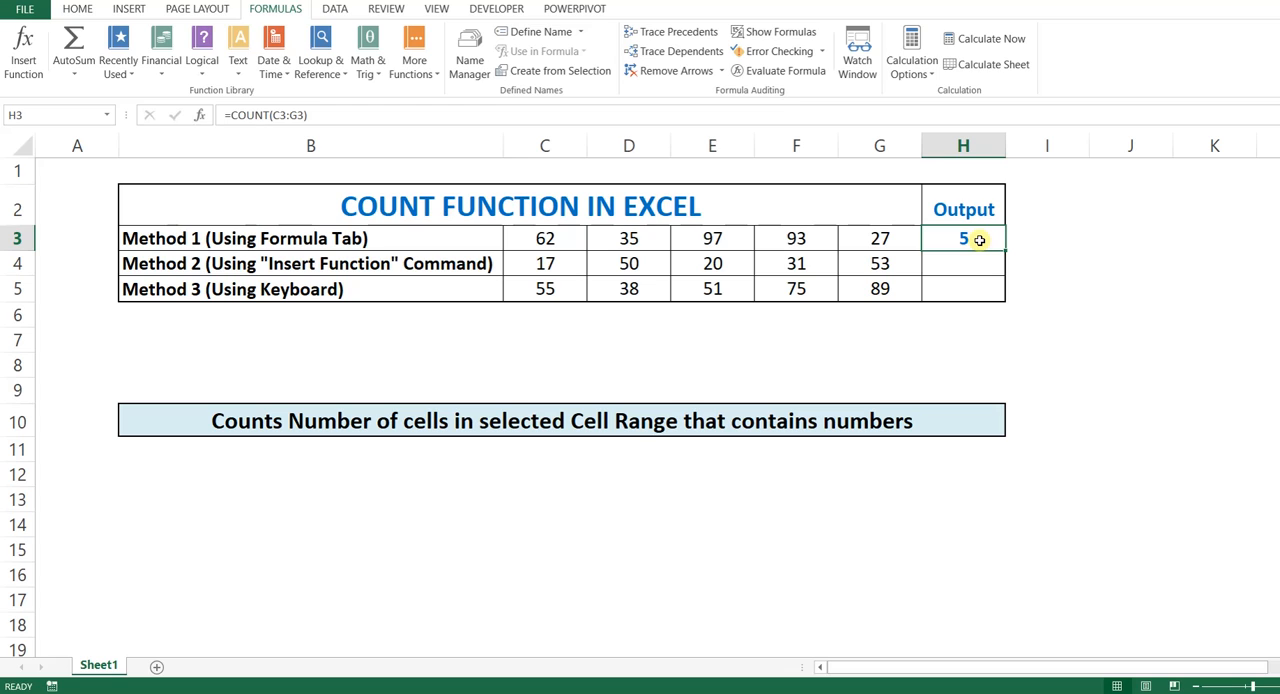
Step: Replace the number in cell E3 with the text A and check the COUNT output in H3 against C3:G3
{"action": "left_click_drag", "start_coordinate": [543, 240], "coordinate": [859, 238]}
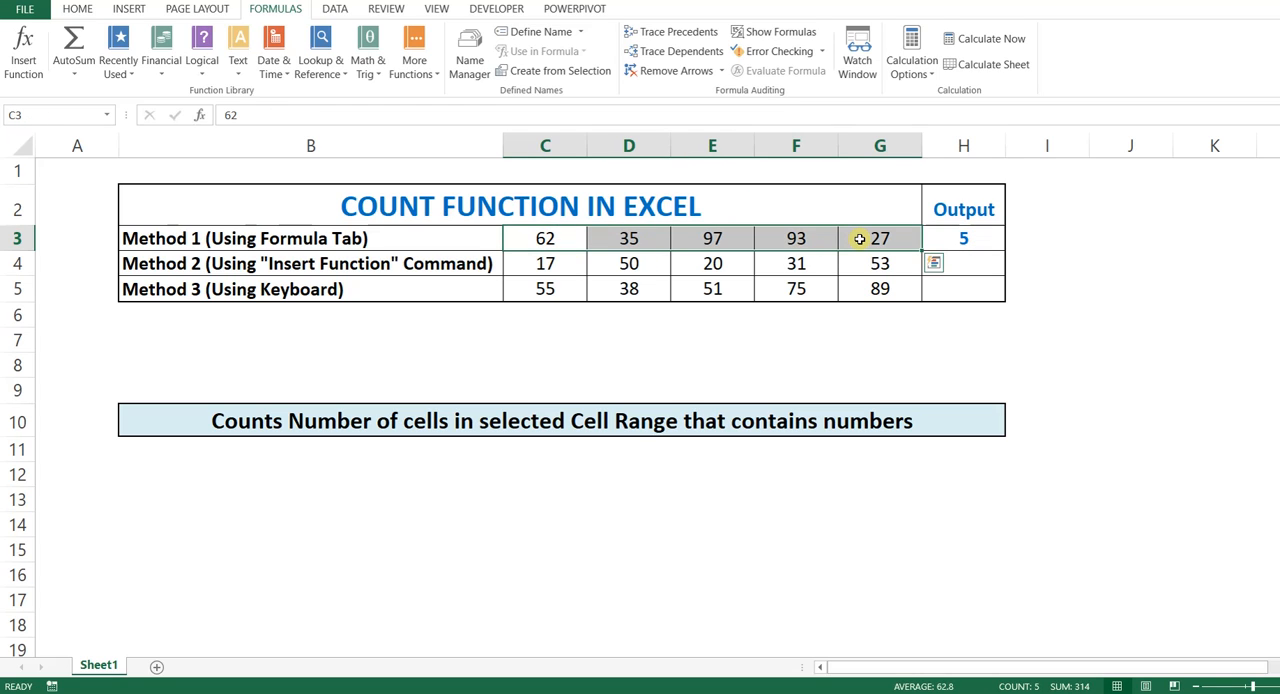
{"action": "left_click", "coordinate": [709, 239]}
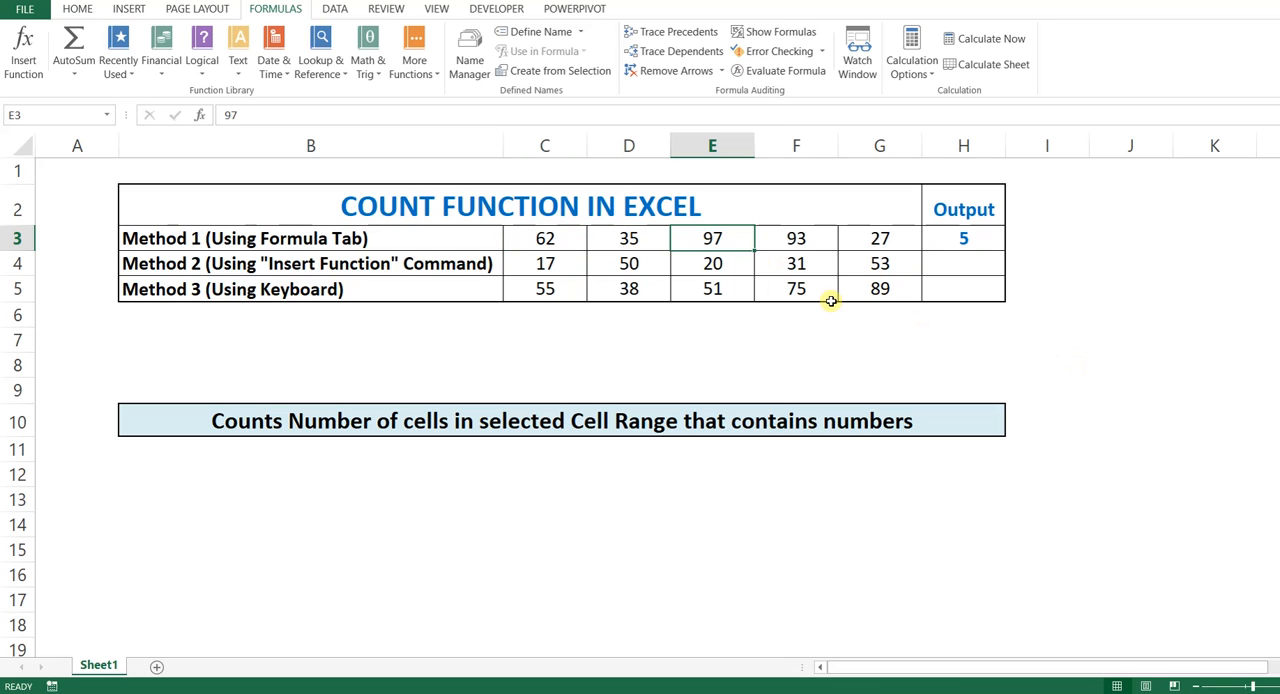
{"action": "type", "text": "A"}
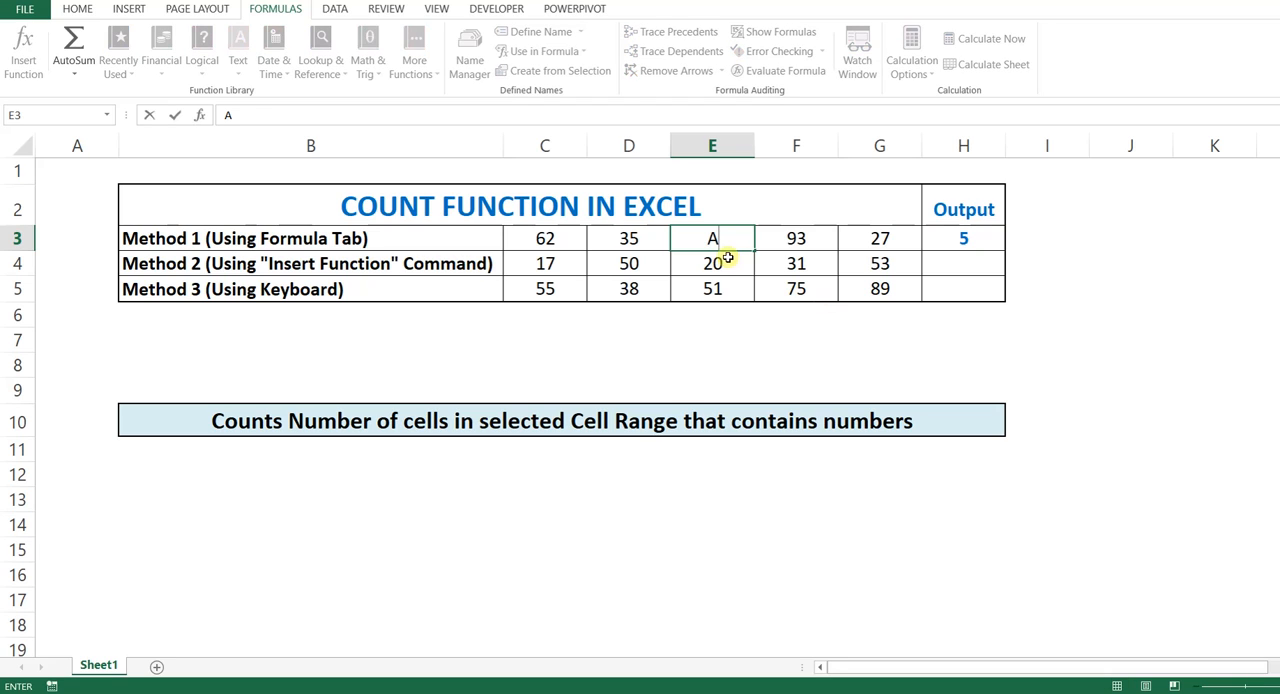
{"action": "key", "text": "Return"}
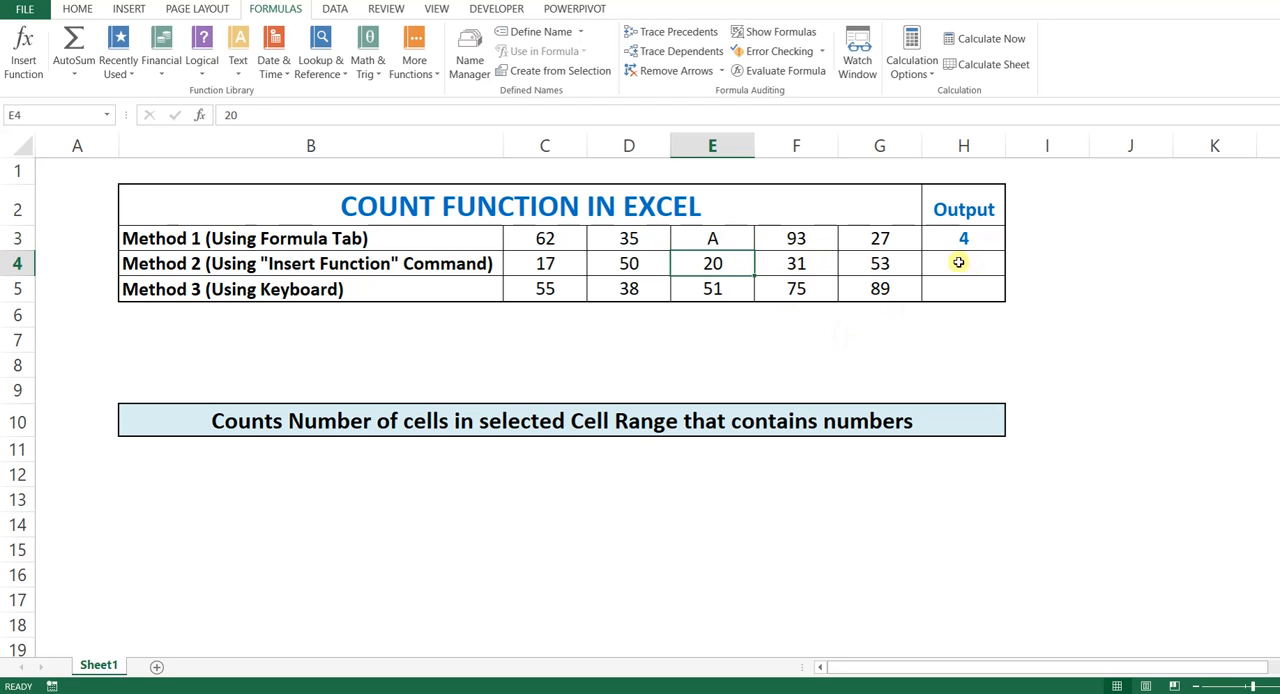
{"action": "left_click", "coordinate": [982, 241]}
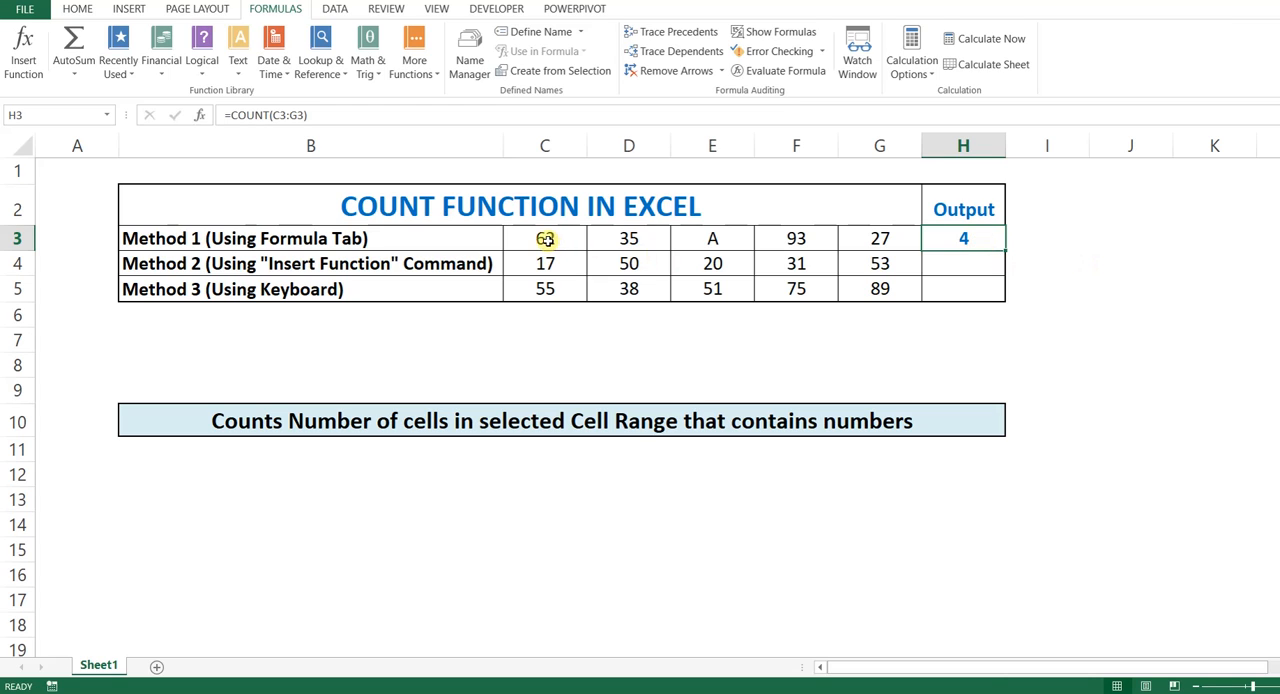
{"action": "left_click_drag", "start_coordinate": [546, 240], "coordinate": [855, 238]}
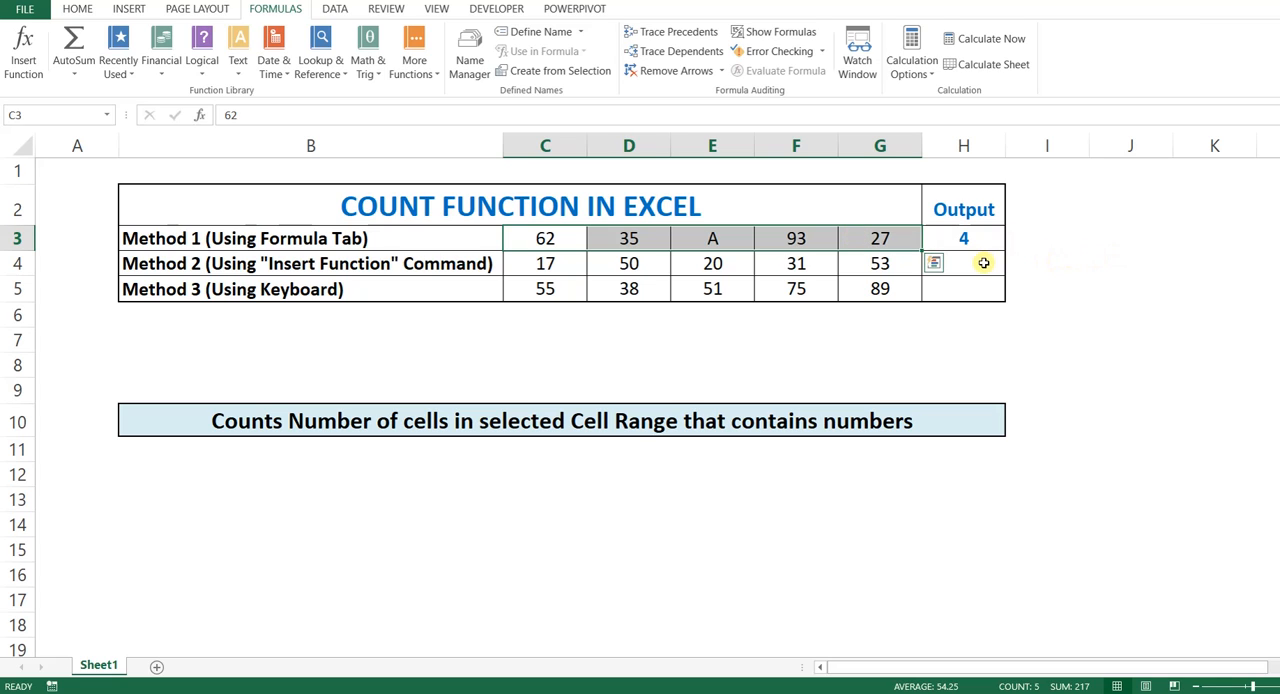
Step: Start inserting a function in the Method 2 output cell H4 and enter "to count number of cell" as the search description
{"action": "left_click", "coordinate": [326, 266]}
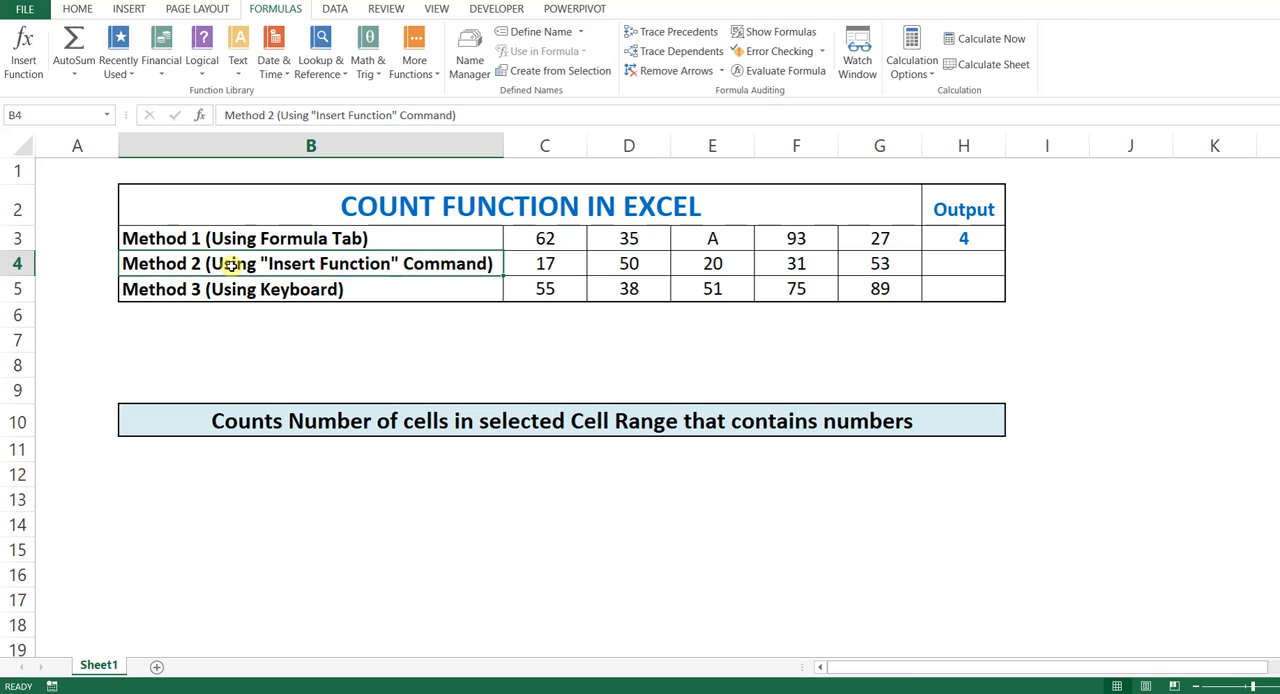
{"action": "left_click", "coordinate": [970, 265]}
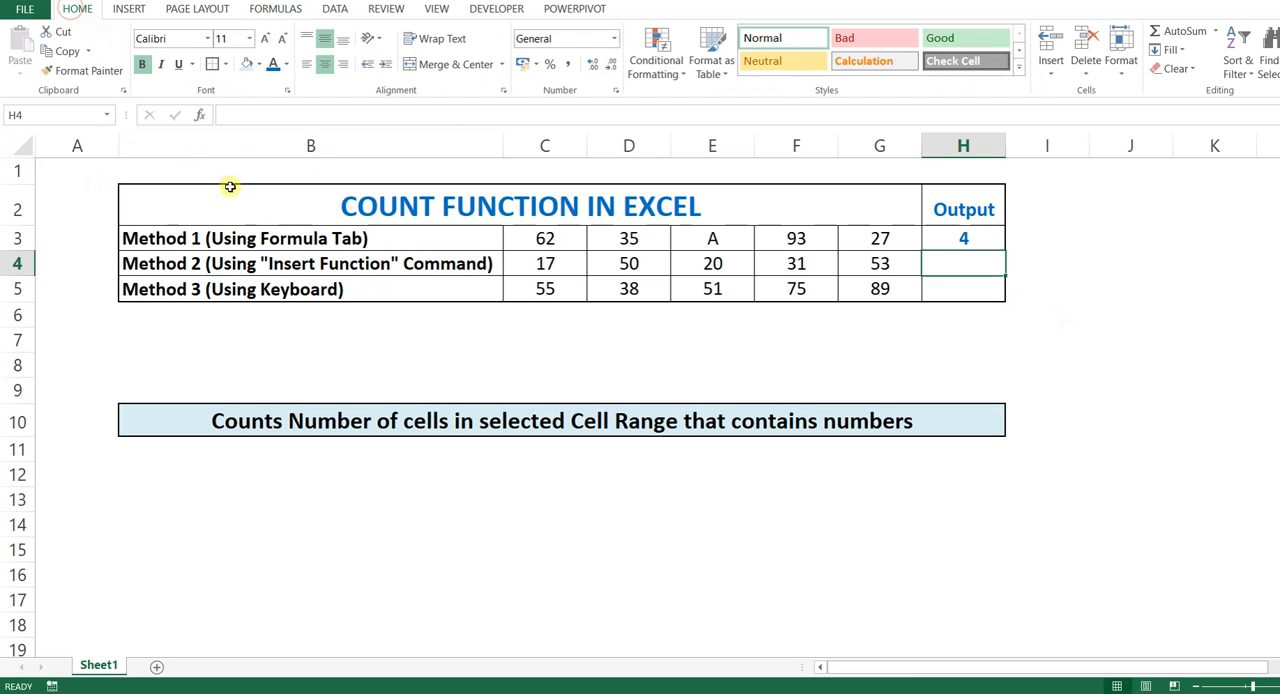
{"action": "left_click", "coordinate": [200, 117]}
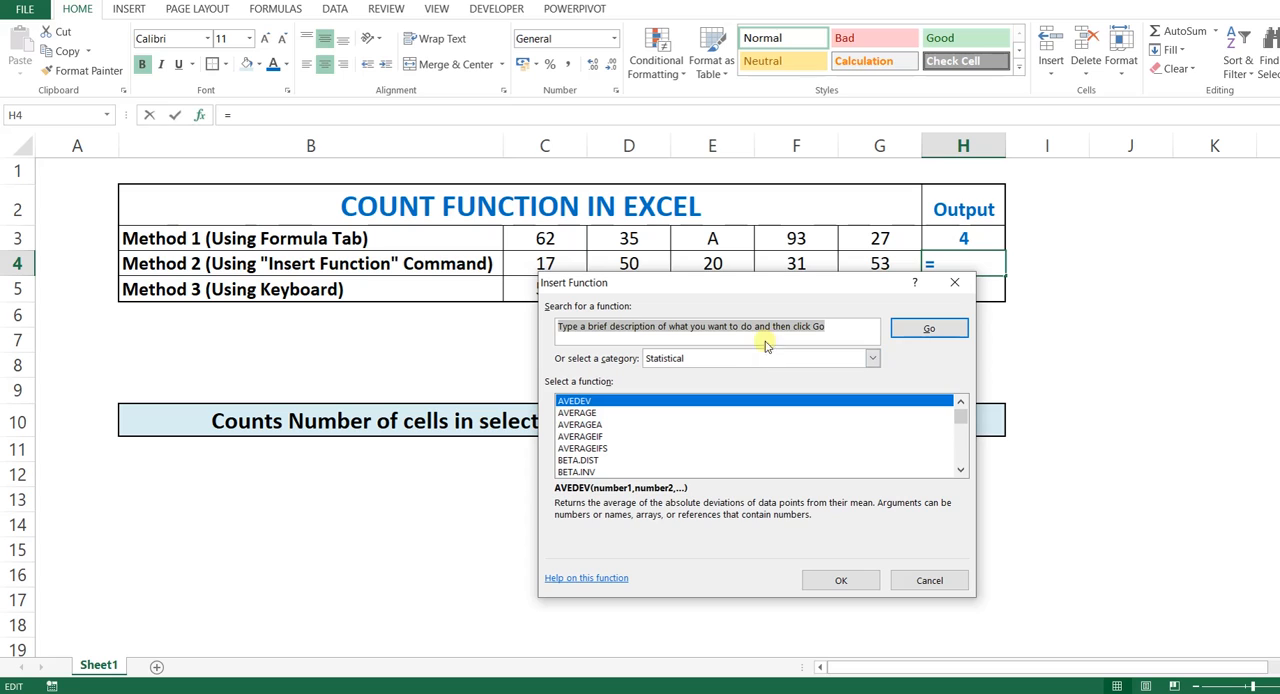
{"action": "left_click_drag", "start_coordinate": [837, 326], "coordinate": [546, 325]}
{"action": "type", "text": "co co"}
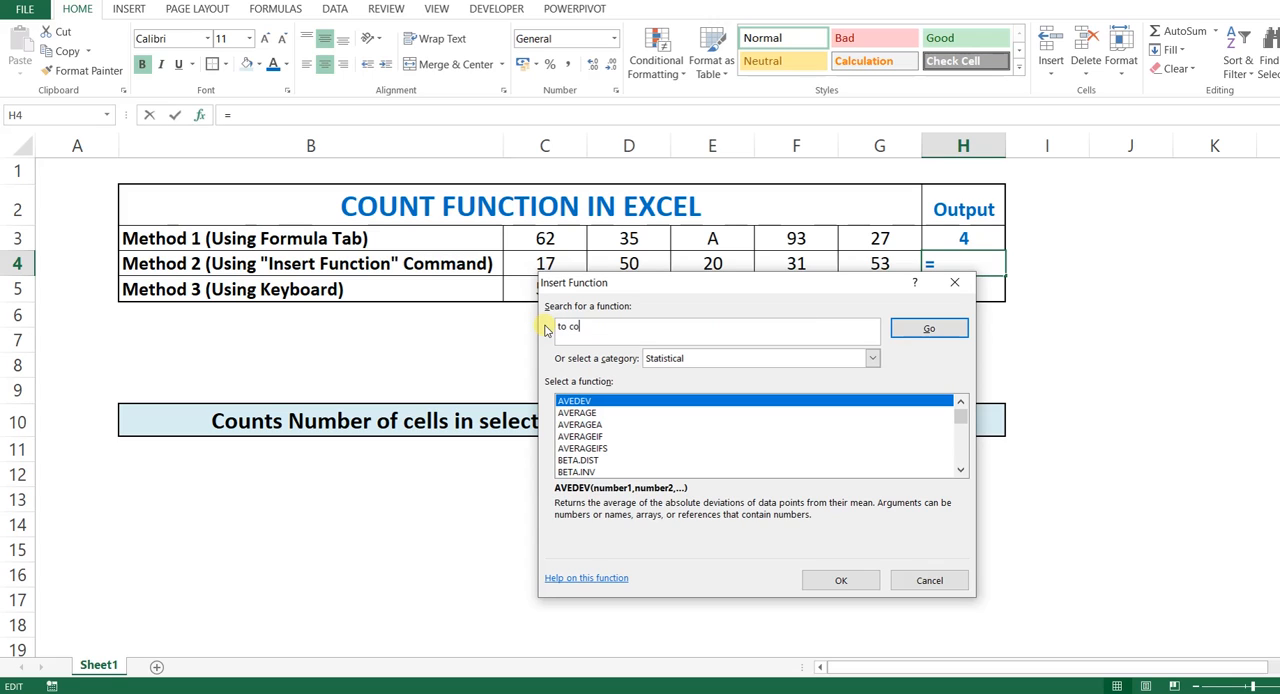
{"action": "type", "text": "unt number of cell"}
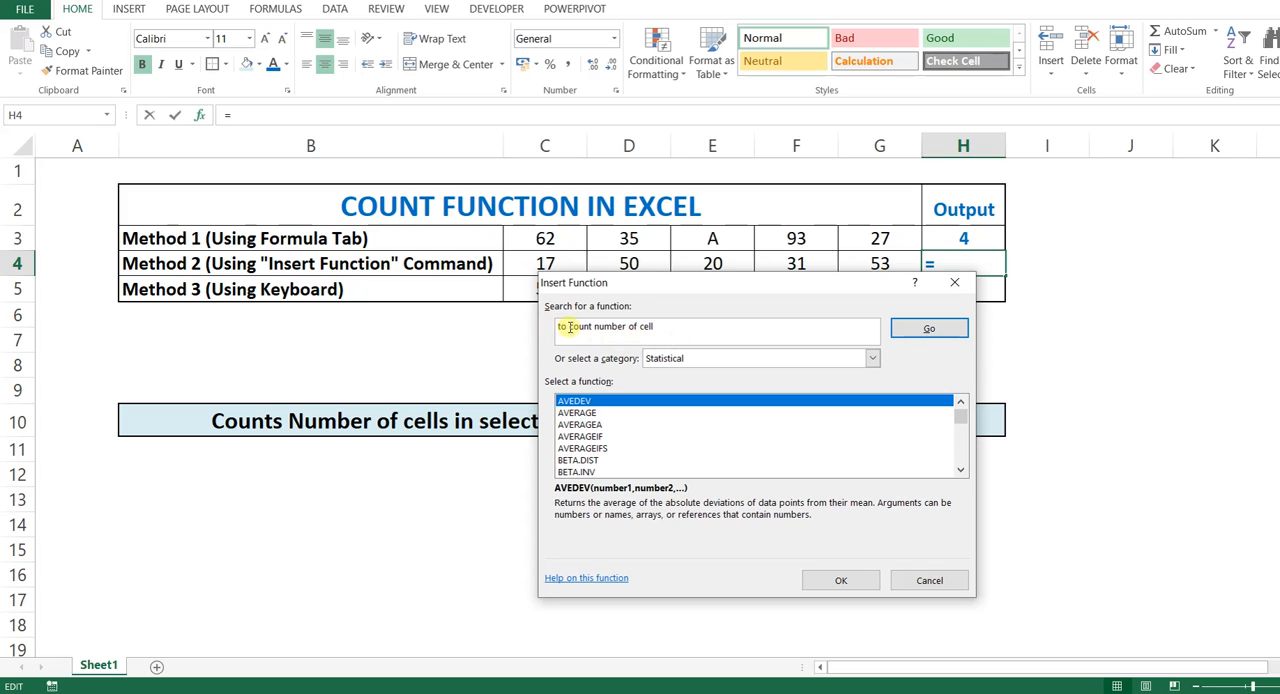
Step: Set the function category to All, run the function search and choose COUNT for cell H4
{"action": "left_click", "coordinate": [871, 359]}
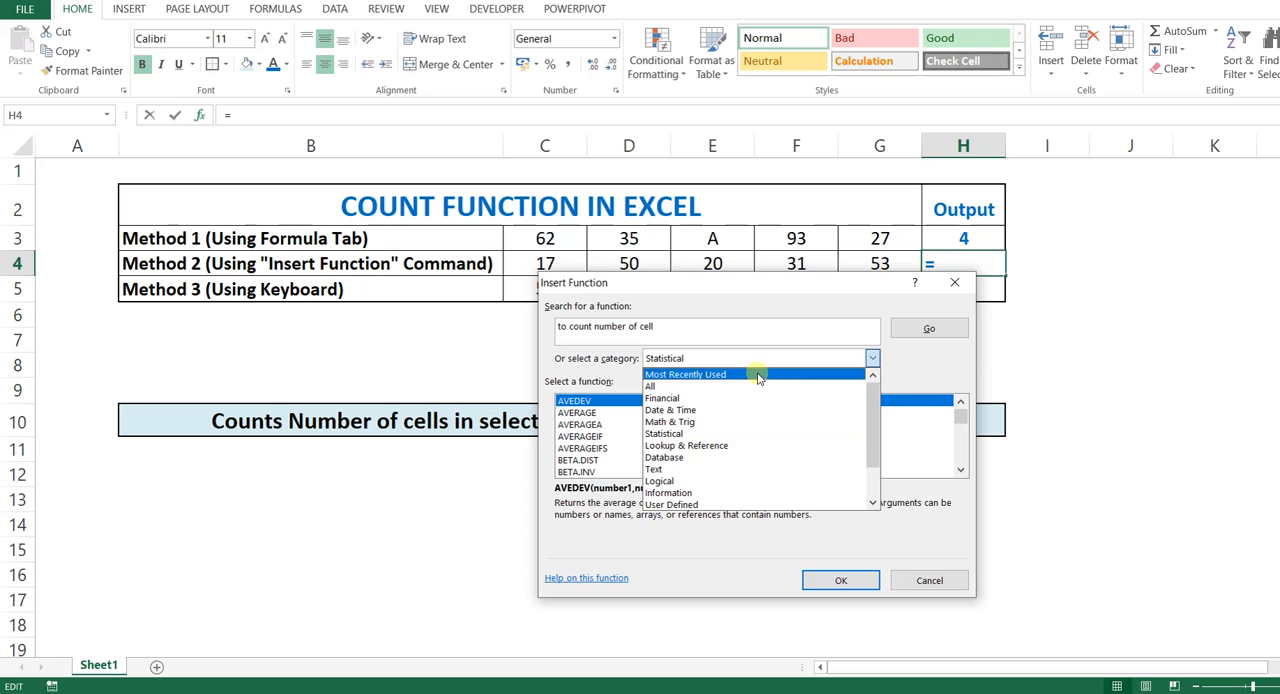
{"action": "left_click", "coordinate": [540, 362]}
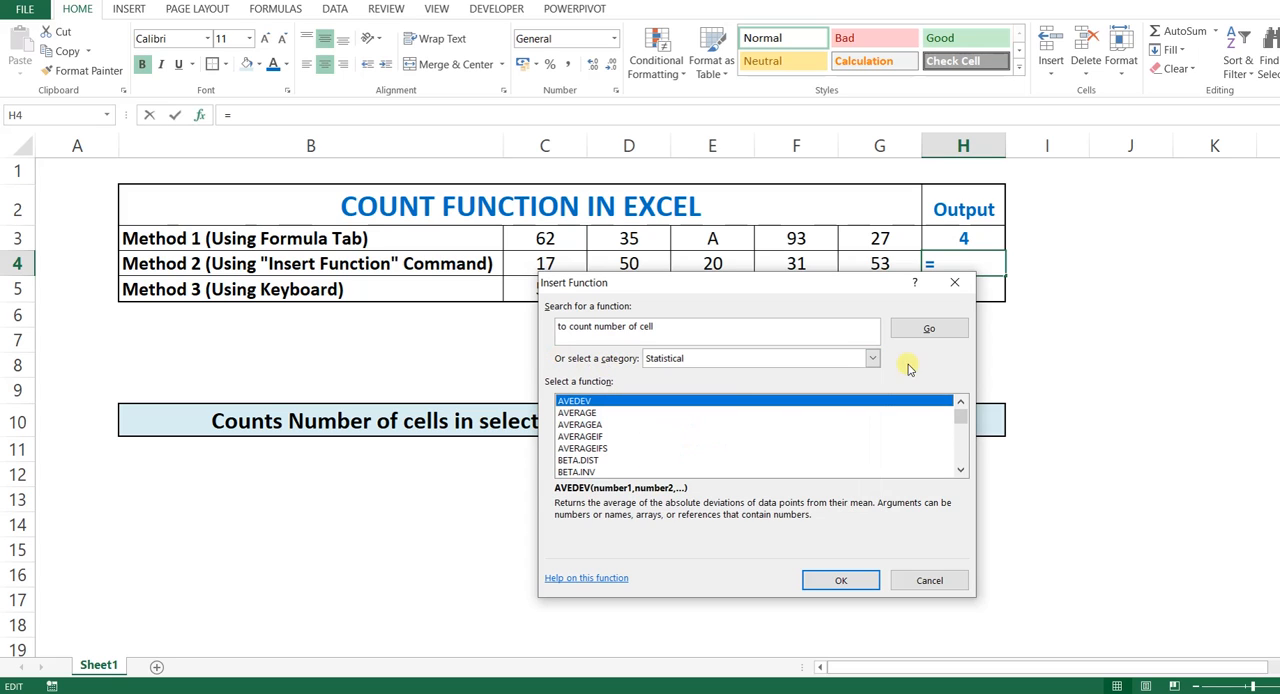
{"action": "left_click", "coordinate": [876, 360]}
{"action": "left_click", "coordinate": [714, 385]}
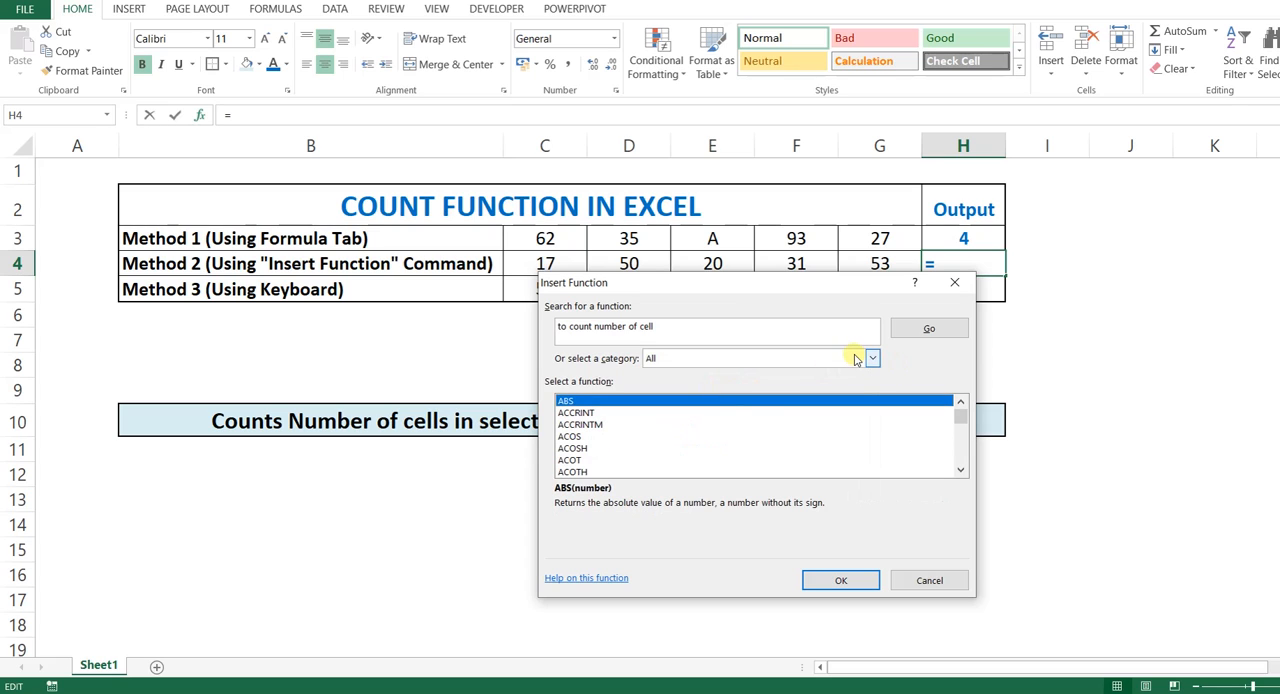
{"action": "left_click", "coordinate": [927, 330]}
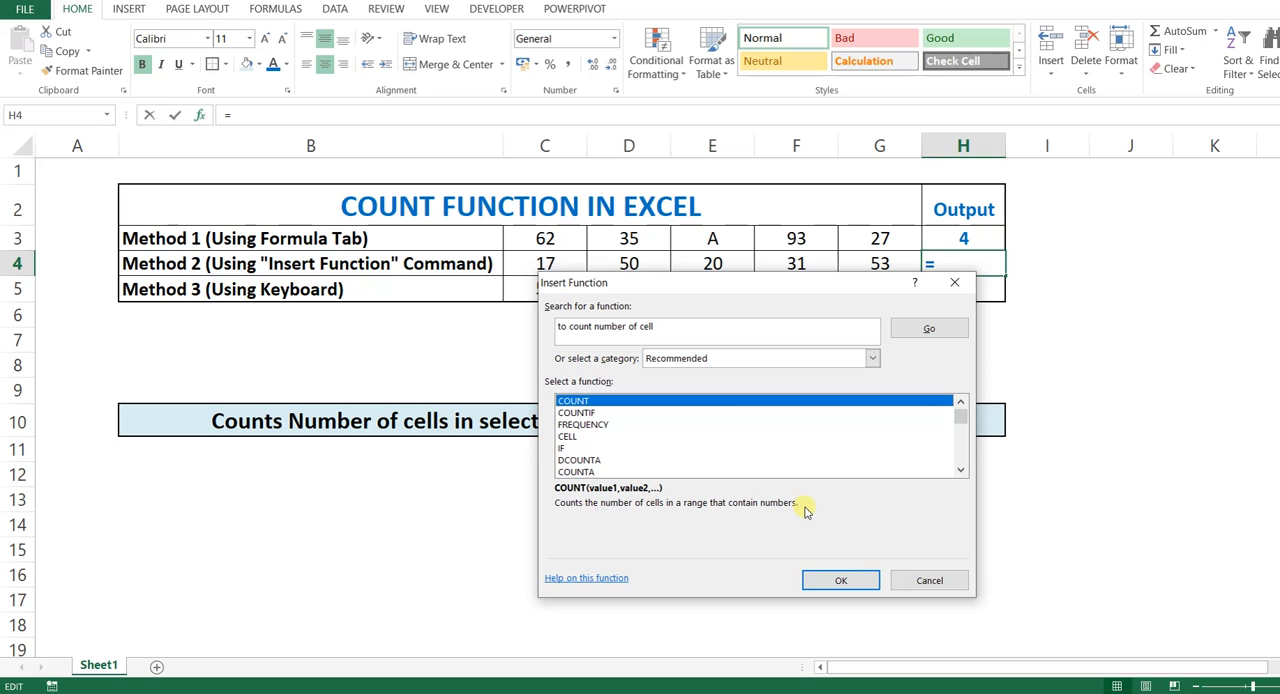
{"action": "left_click", "coordinate": [841, 580]}
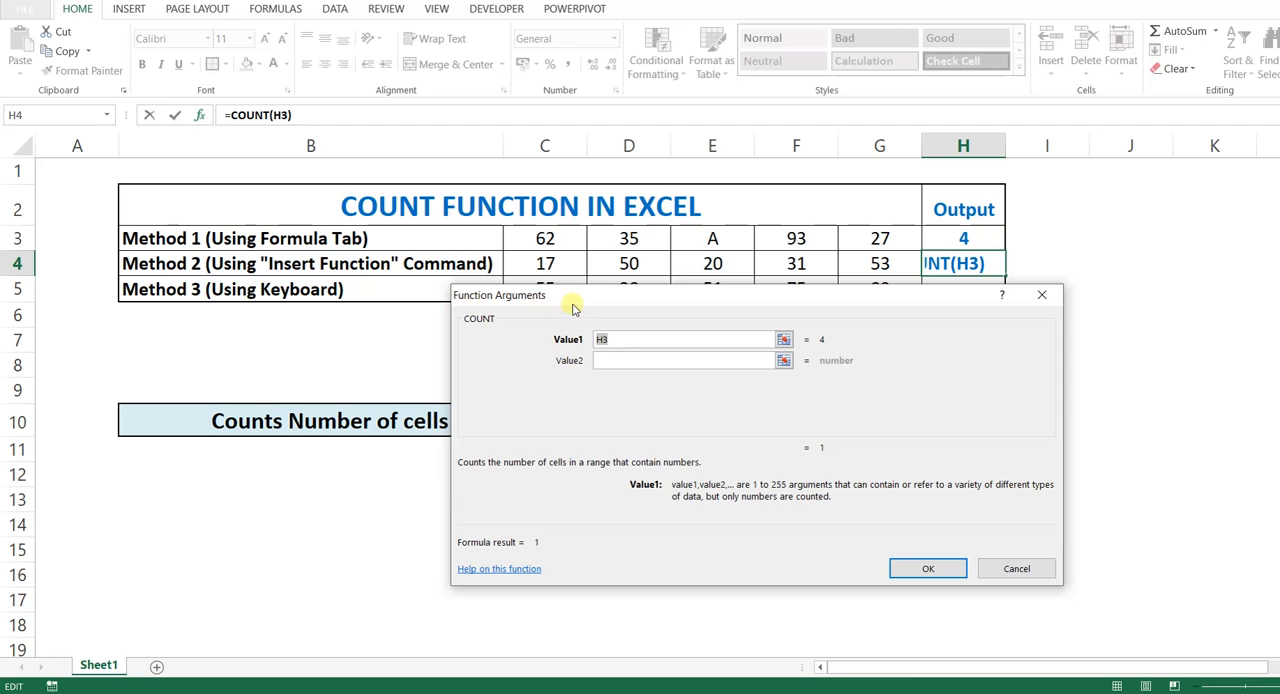
Step: Set Value1 of the COUNT function to the range C4:G4, confirm it in H4 and check the counted cells
{"action": "mouse_move", "coordinate": [591, 308]}
{"action": "left_mouse_down"}
{"action": "mouse_move", "coordinate": [632, 327]}
{"action": "mouse_move", "coordinate": [591, 329]}
{"action": "left_mouse_up"}
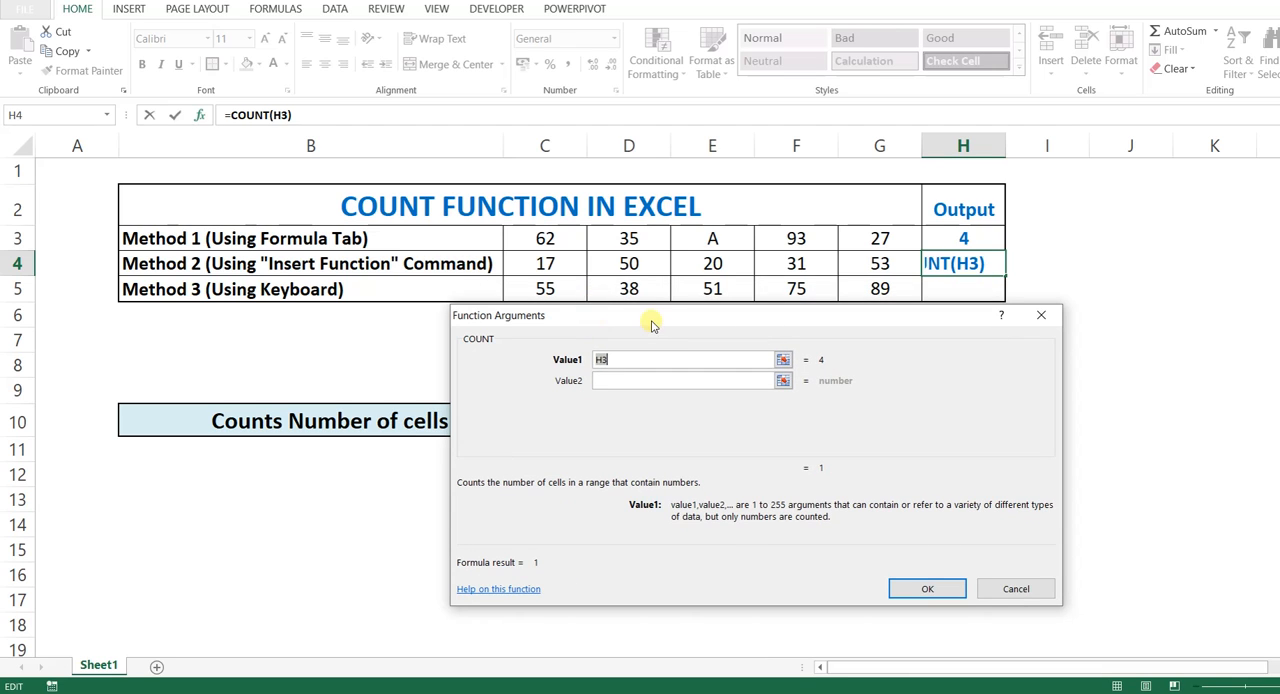
{"action": "left_click_drag", "start_coordinate": [540, 263], "coordinate": [843, 259]}
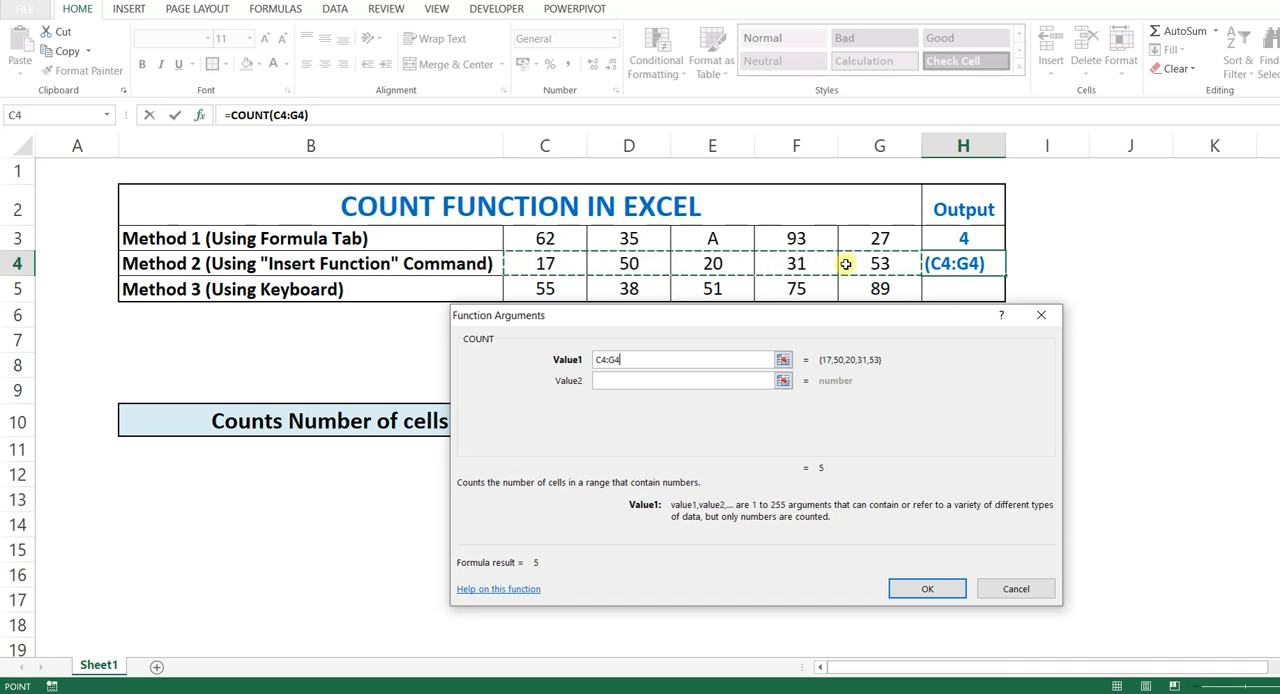
{"action": "left_click", "coordinate": [918, 588]}
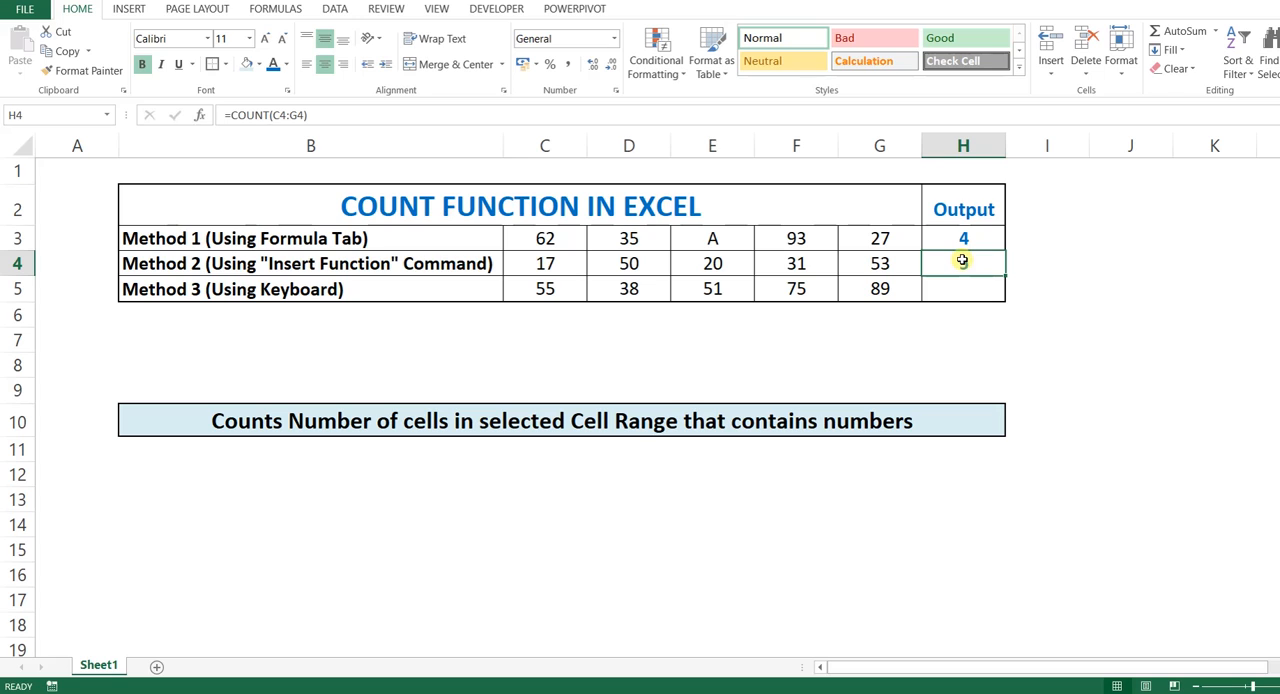
{"action": "left_click_drag", "start_coordinate": [551, 261], "coordinate": [856, 263]}
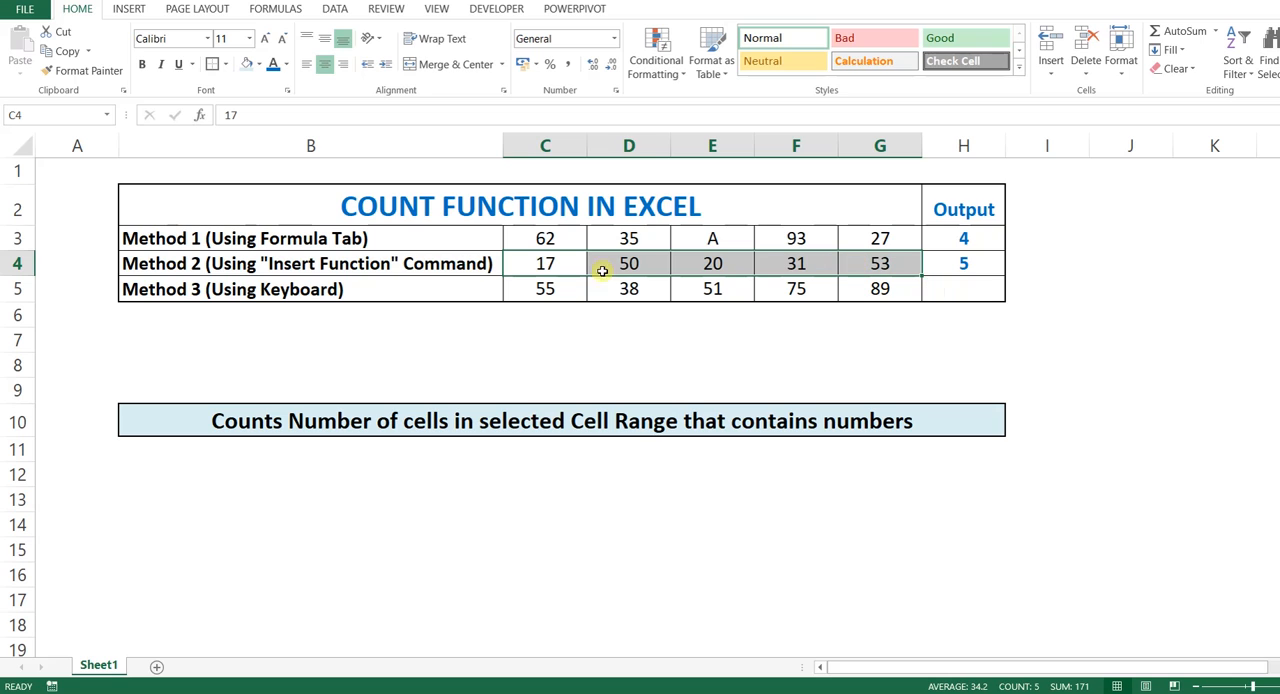
Step: Replace the numbers in C4 and E4 with the texts B and C and check the COUNT output against C4:G4
{"action": "left_click", "coordinate": [549, 263]}
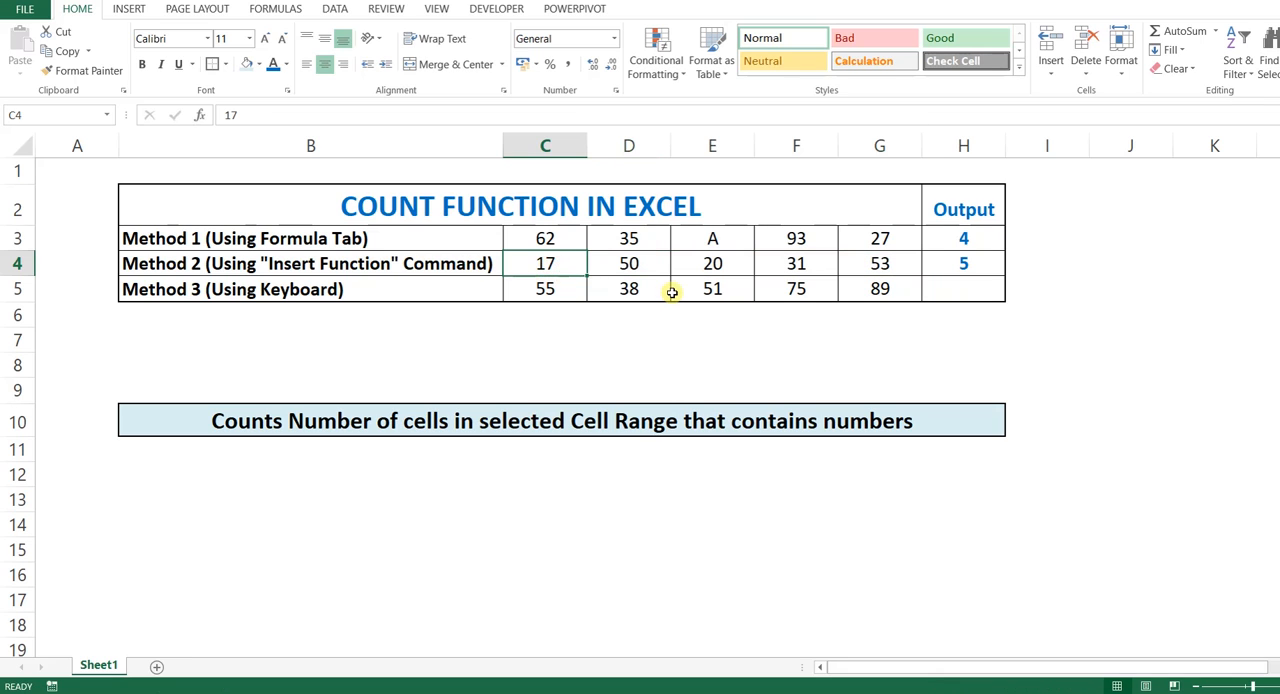
{"action": "type", "text": "B"}
{"action": "key", "text": "Tab"}
{"action": "key", "text": "Tab"}
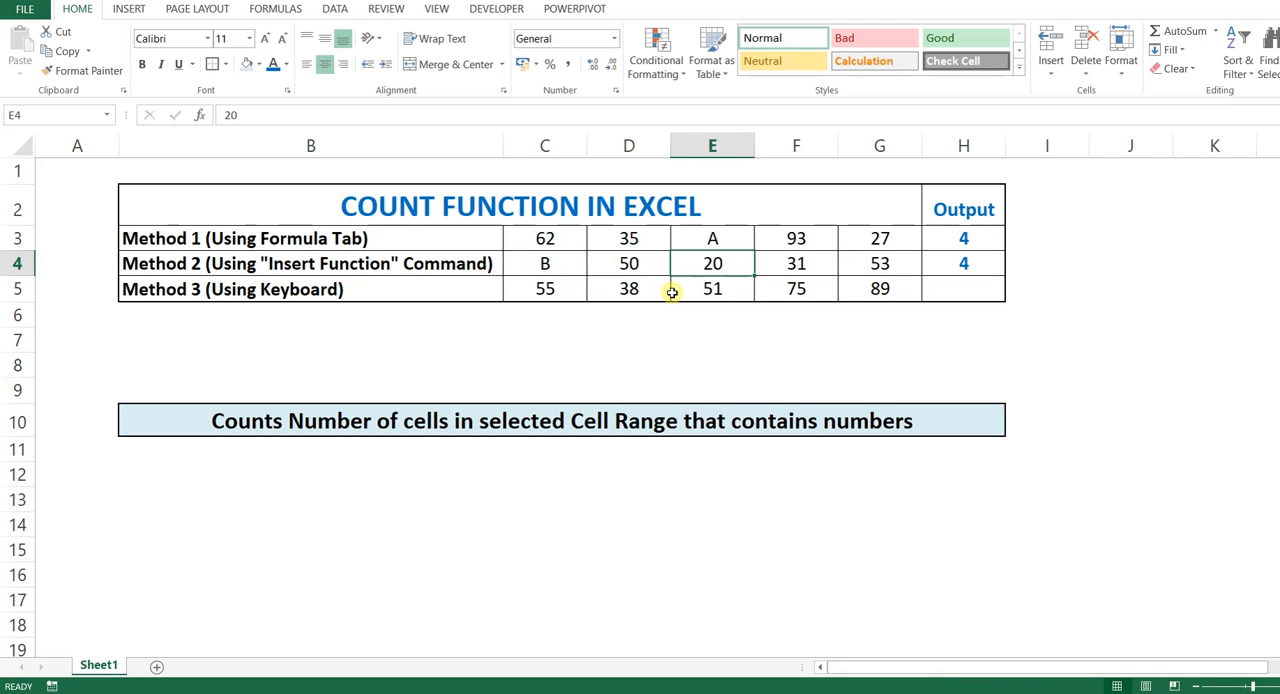
{"action": "type", "text": "C"}
{"action": "key", "text": "Tab"}
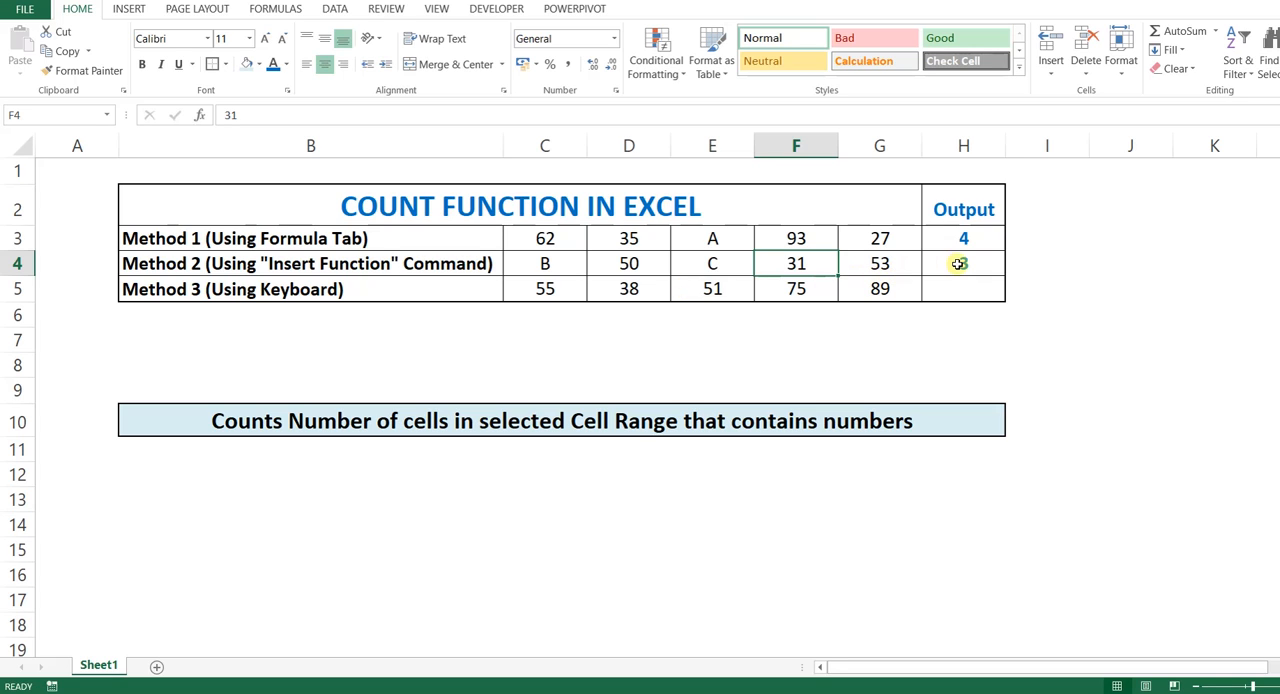
{"action": "left_click_drag", "start_coordinate": [545, 267], "coordinate": [868, 269]}
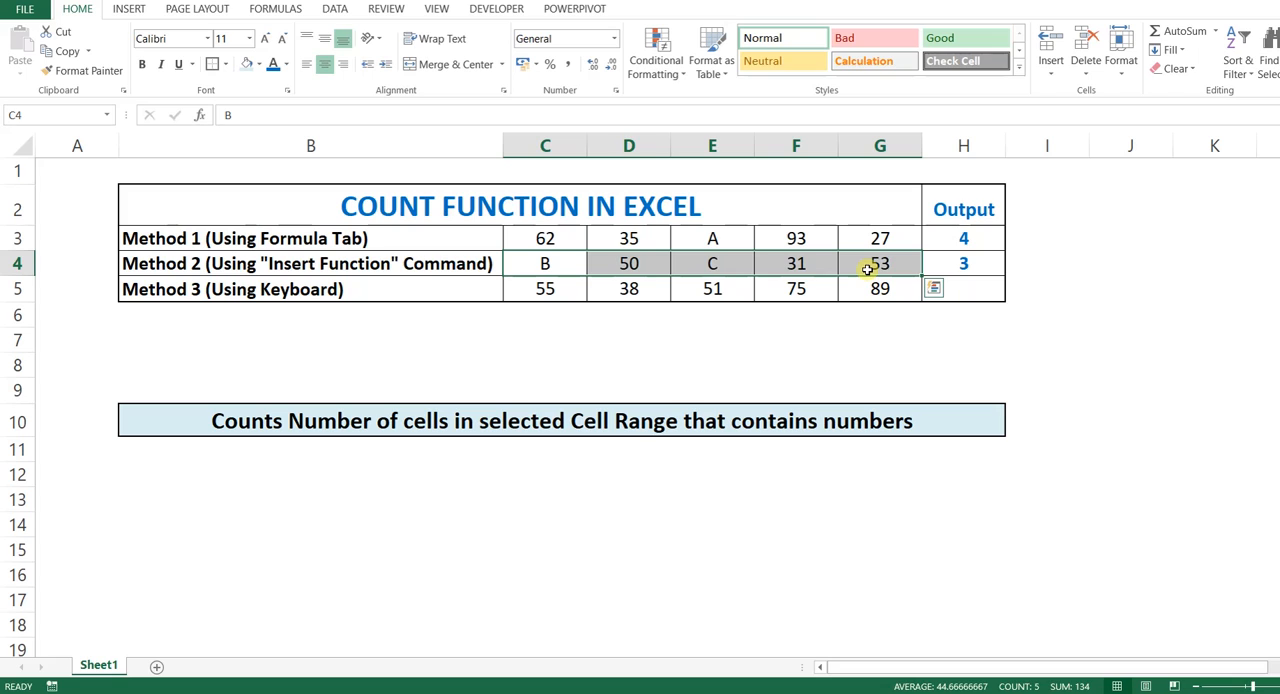
Step: Enter the formula =COUNT(C5:G5) in the Method 3 output cell H5 and check its result against the row
{"action": "left_click", "coordinate": [977, 291]}
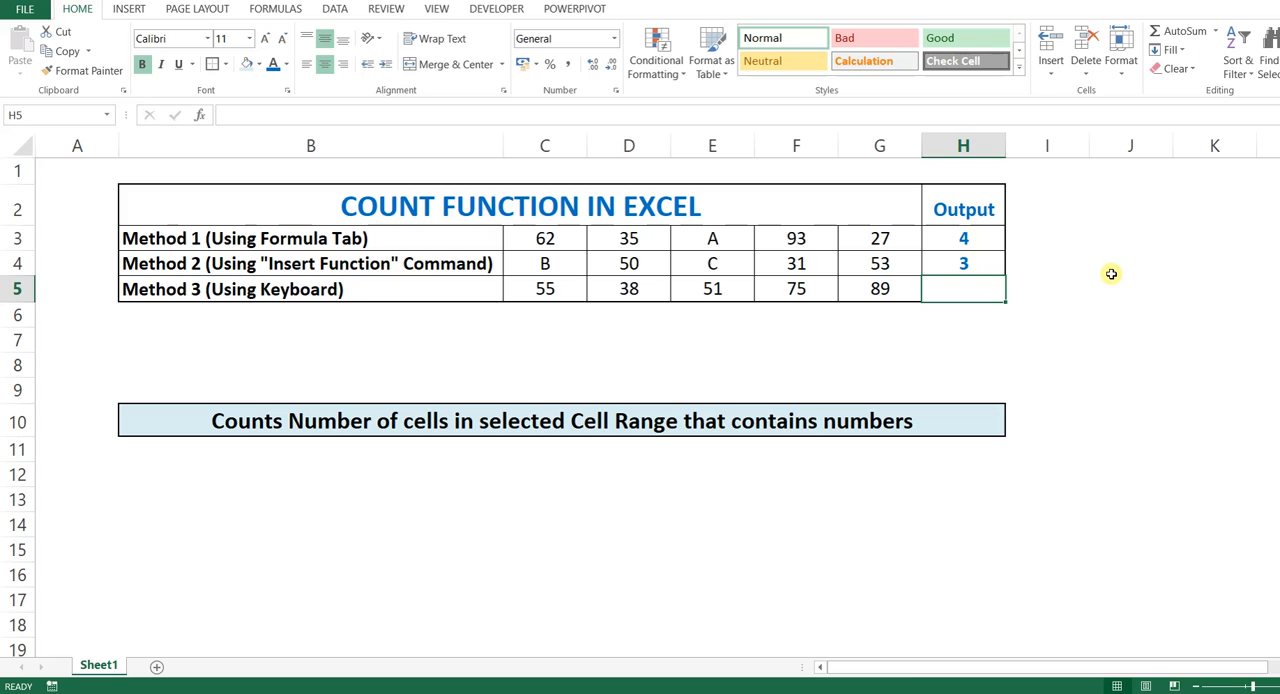
{"action": "type", "text": "="}
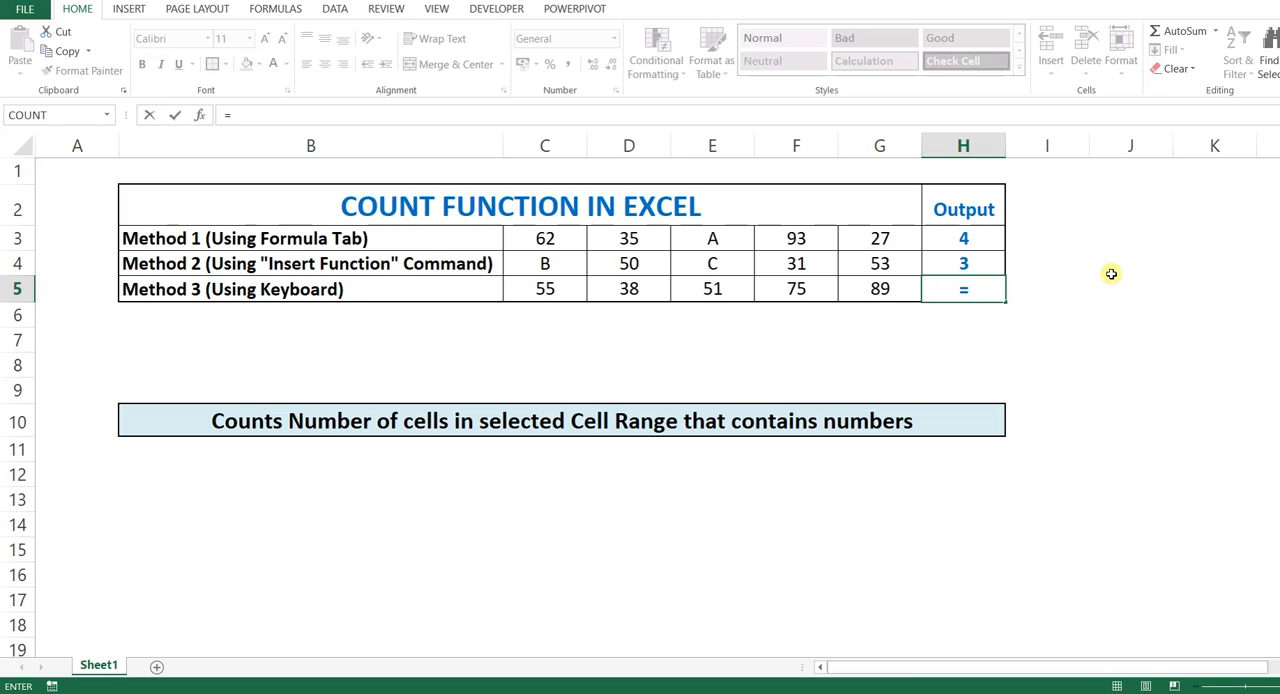
{"action": "type", "text": "count"}
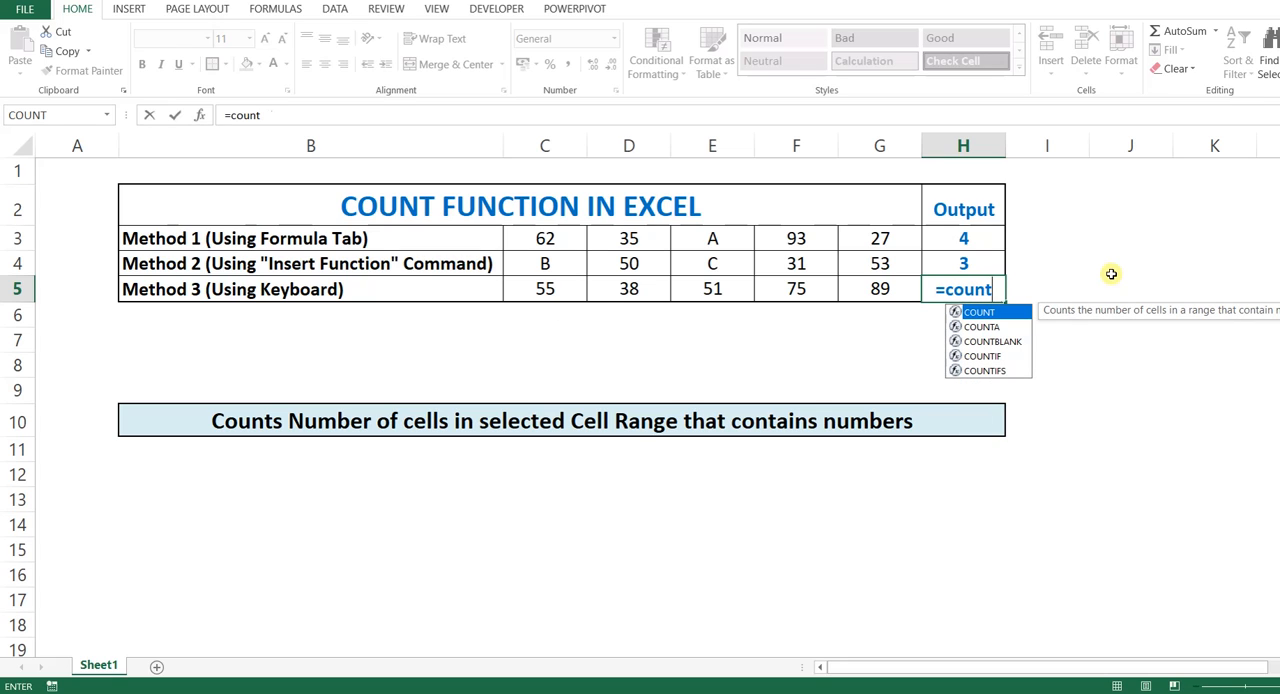
{"action": "key", "text": "Tab"}
{"action": "left_click_drag", "start_coordinate": [550, 286], "coordinate": [847, 287]}
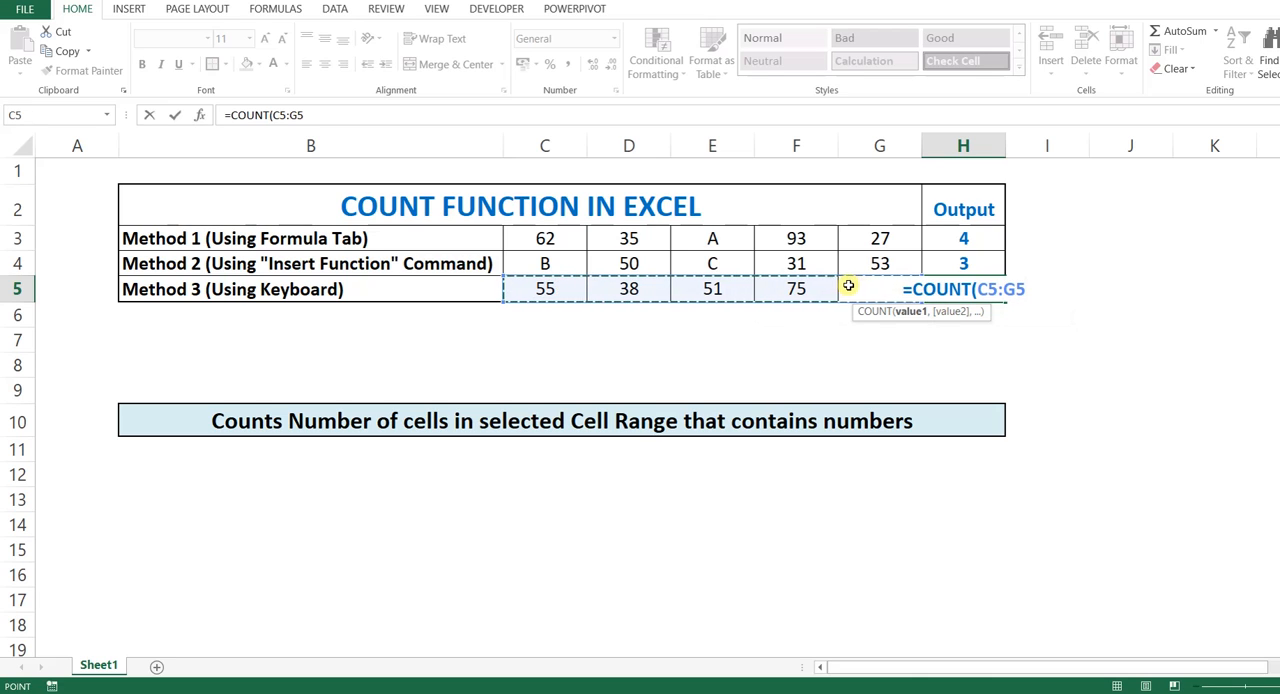
{"action": "type", "text": ")"}
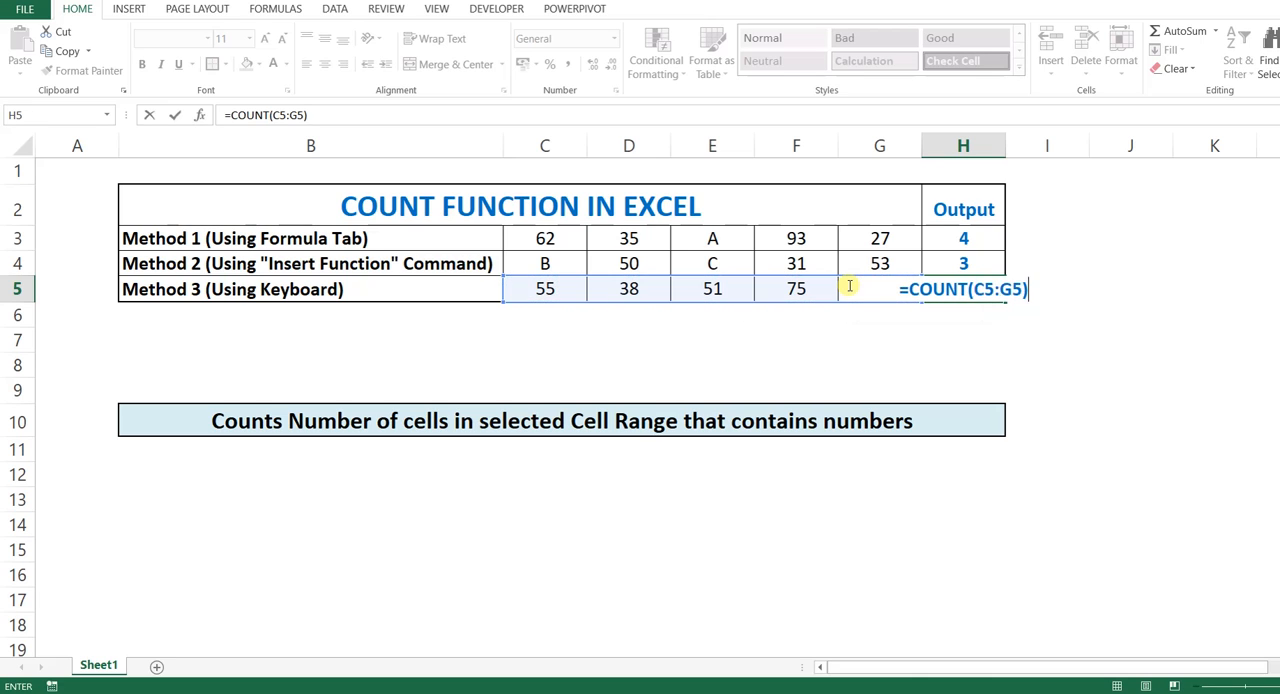
{"action": "key", "text": "Return"}
{"action": "left_click_drag", "start_coordinate": [528, 287], "coordinate": [882, 291]}
{"action": "left_click", "coordinate": [963, 291]}
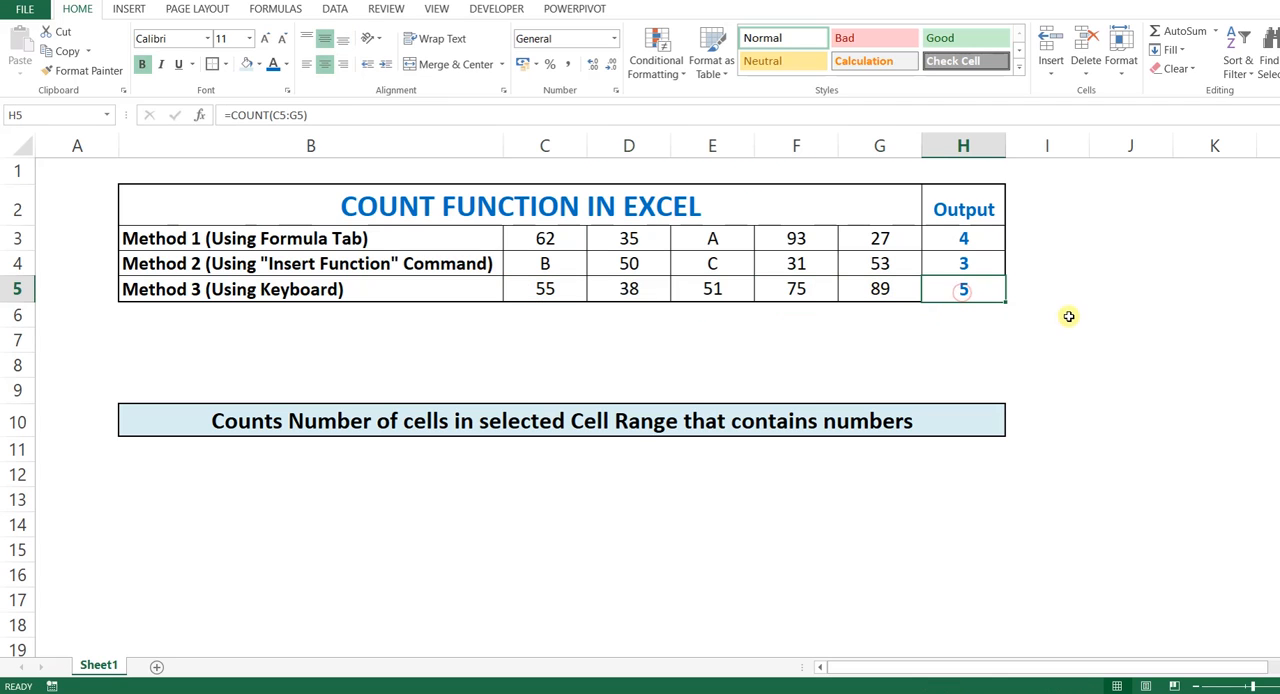